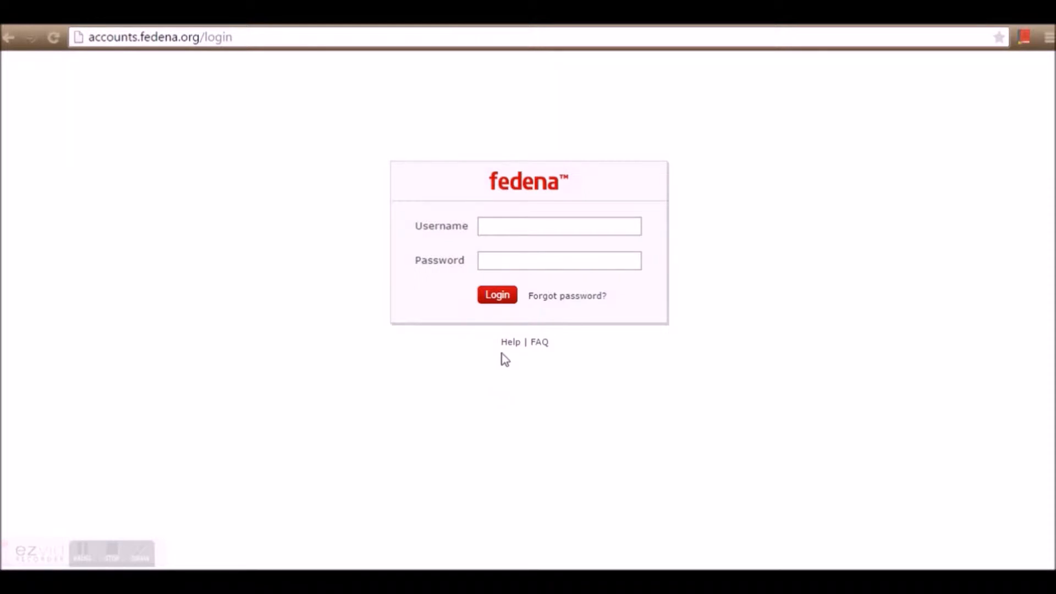
Log in with the account username and password, and decline the browser's offer to save the password
click(488, 227)
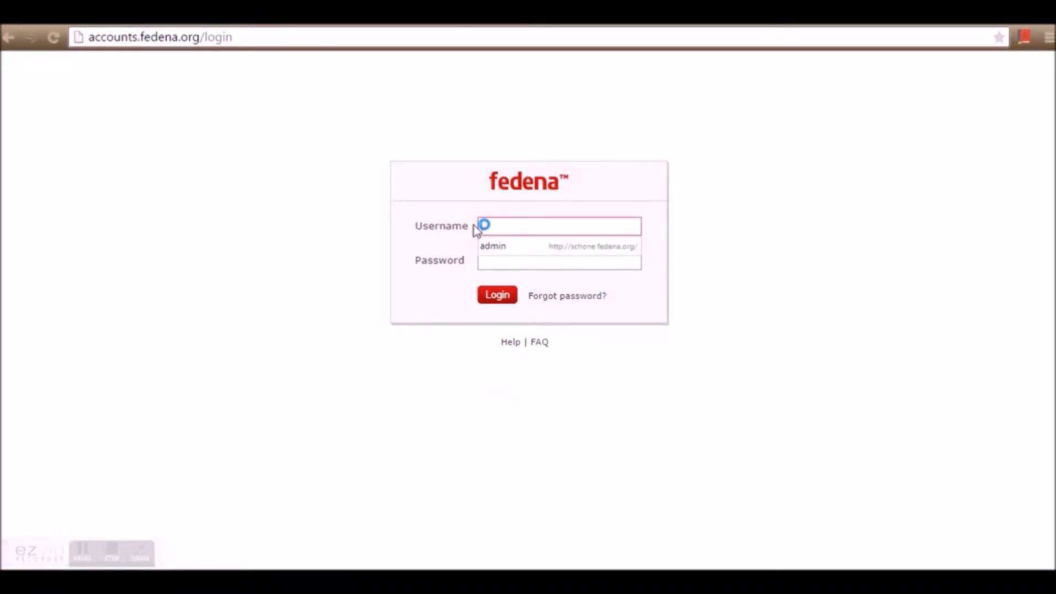
text(a)
key(BackSpace)
text(p)
key(BackSpace)
text(aparajita)
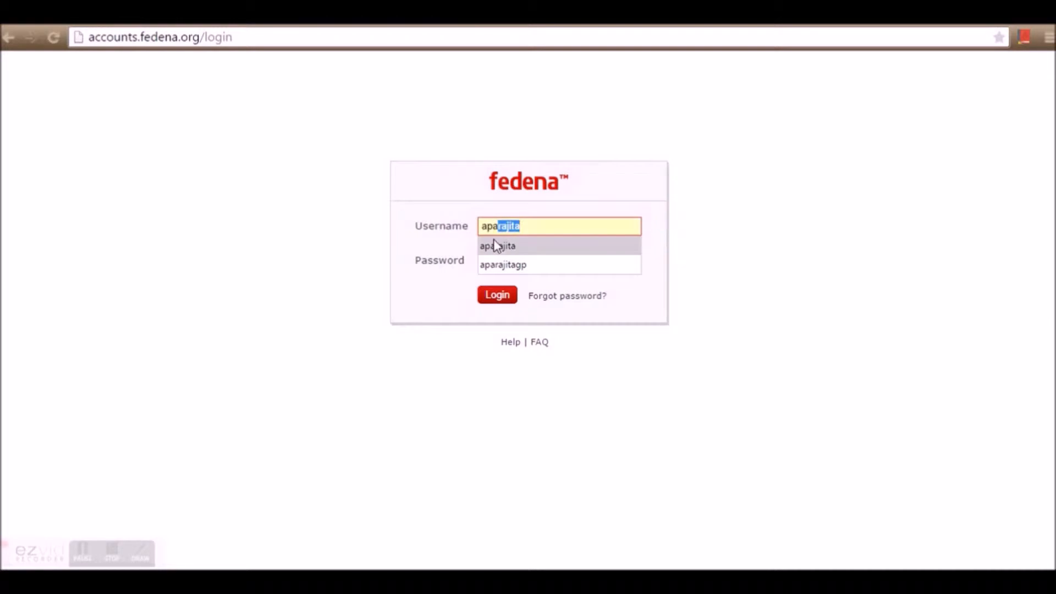
click(497, 245)
click(499, 260)
text(•••••••••)
key(Return)
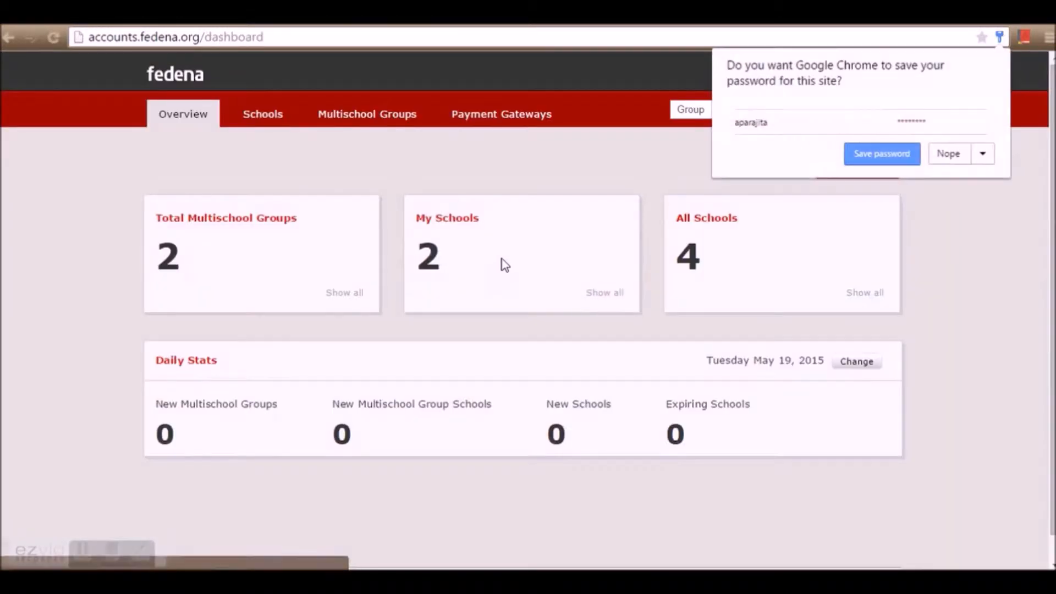
click(946, 157)
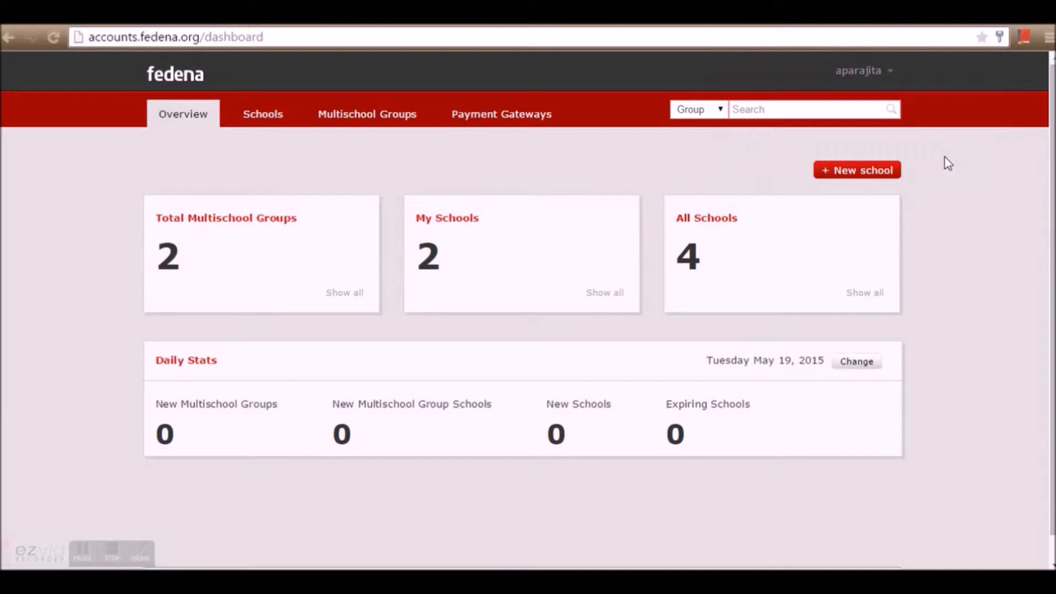
Open the company page from the account options and review its list of plugins
click(890, 73)
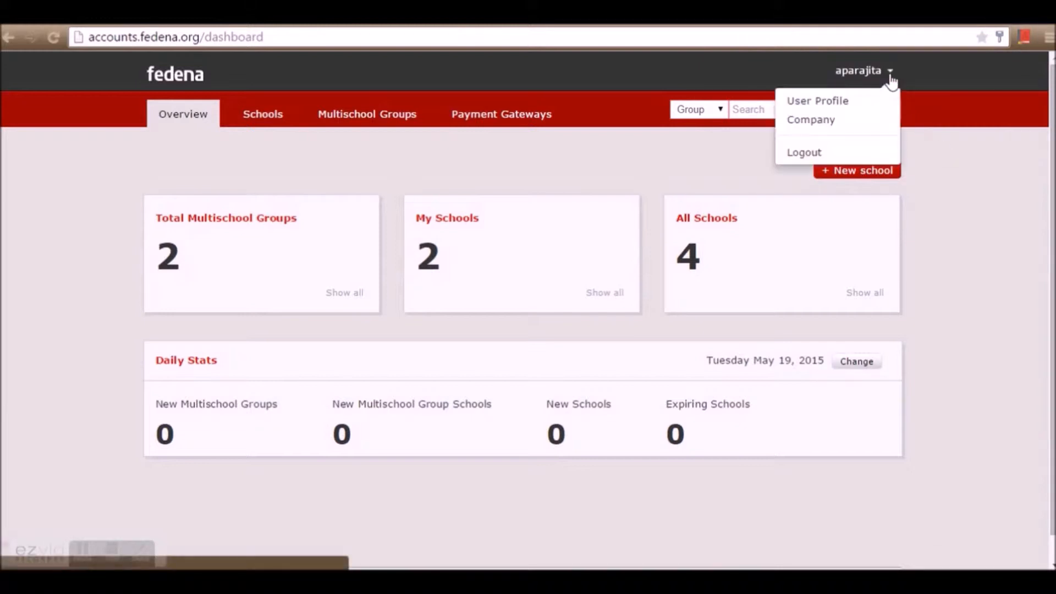
click(871, 126)
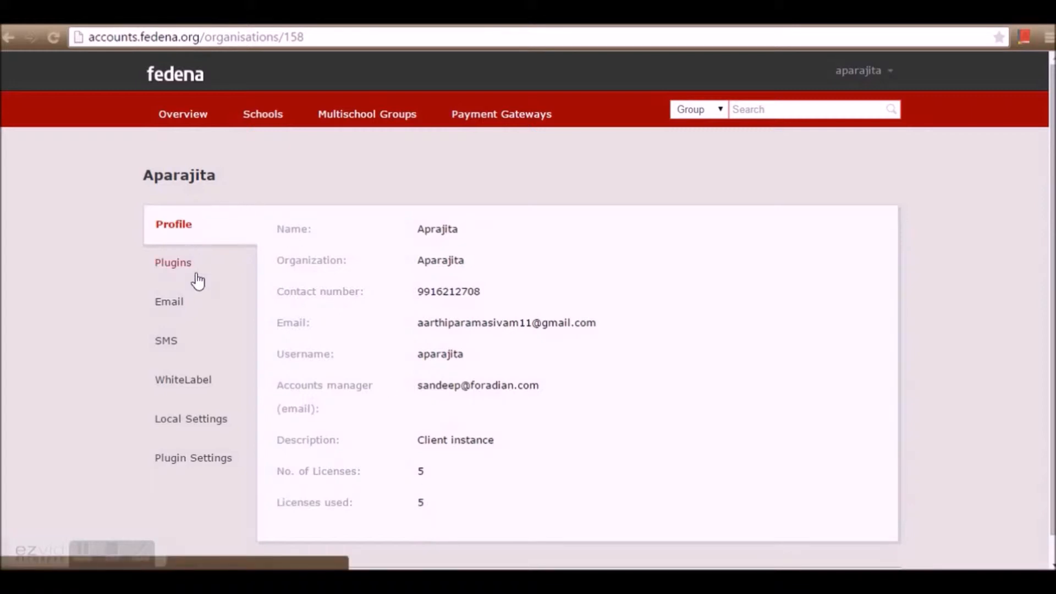
click(197, 280)
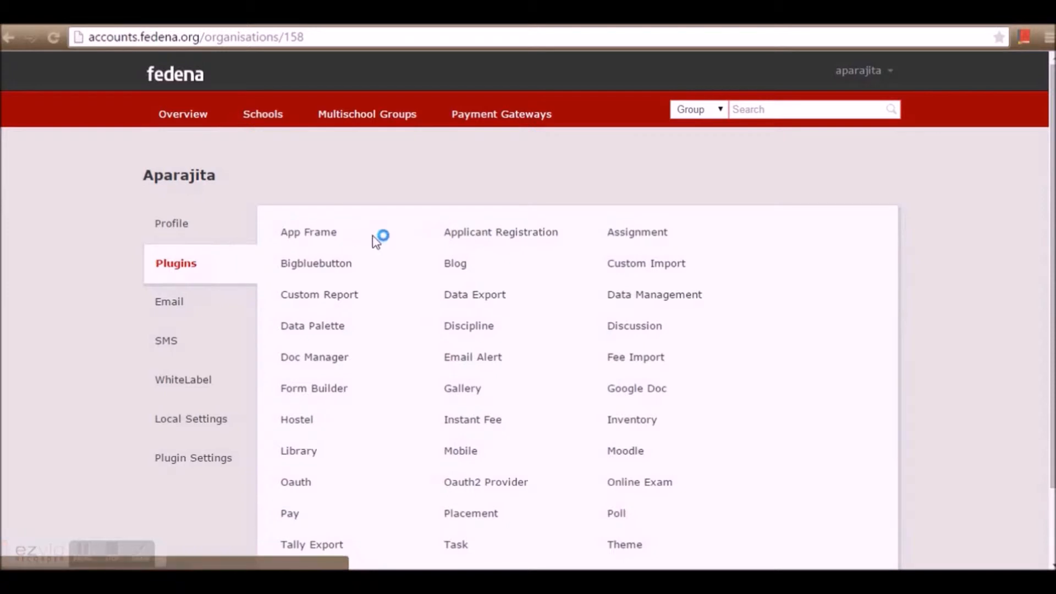
scroll(374, 241, down, 3)
scroll(511, 264, up, 3)
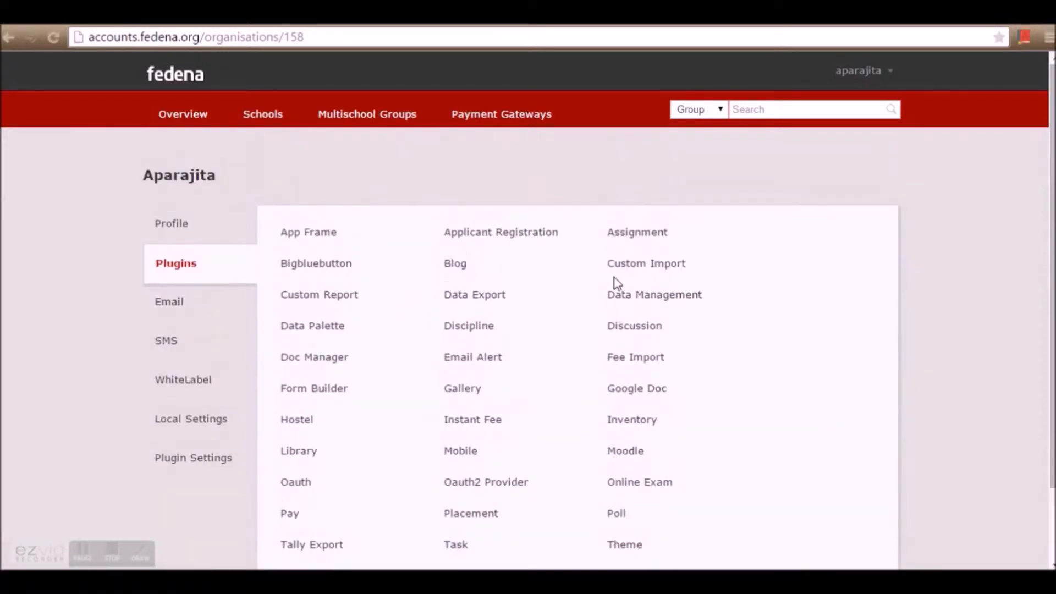
click(646, 237)
Open the company's SMTP email settings for editing and save them with the existing values
click(179, 309)
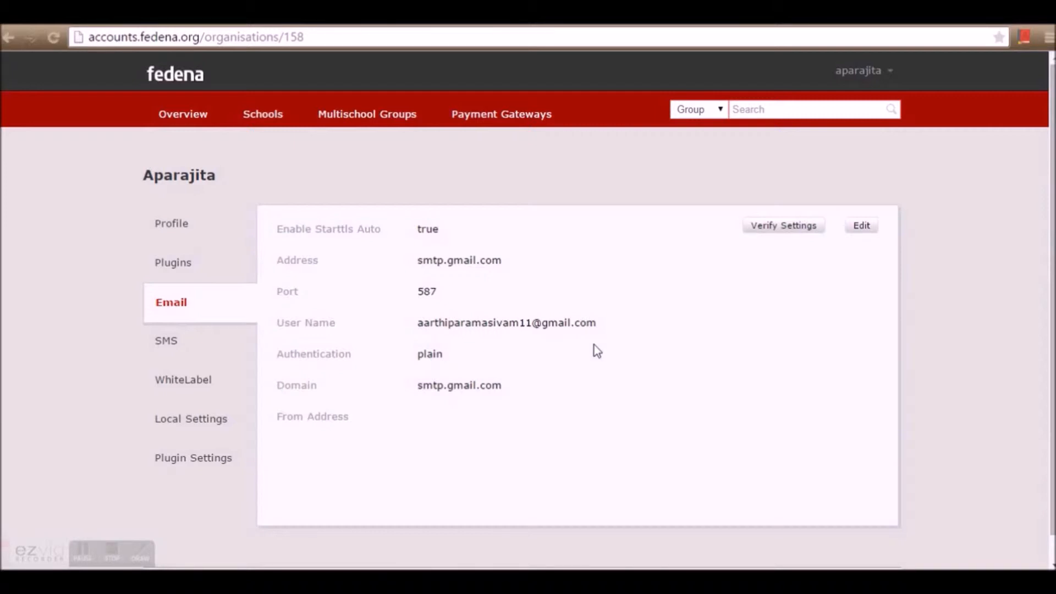
click(854, 228)
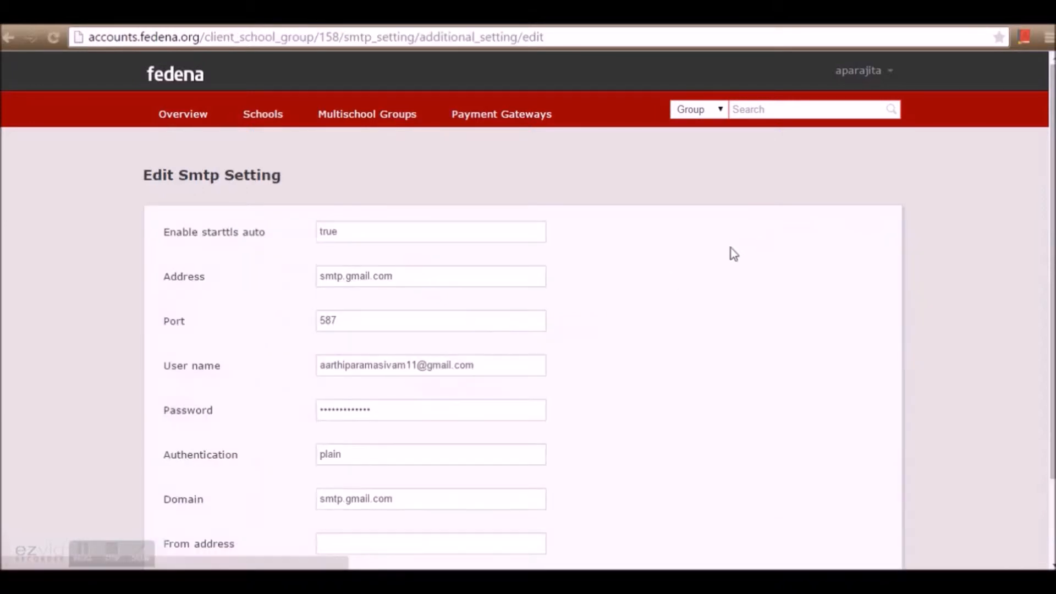
scroll(507, 444, down, 2)
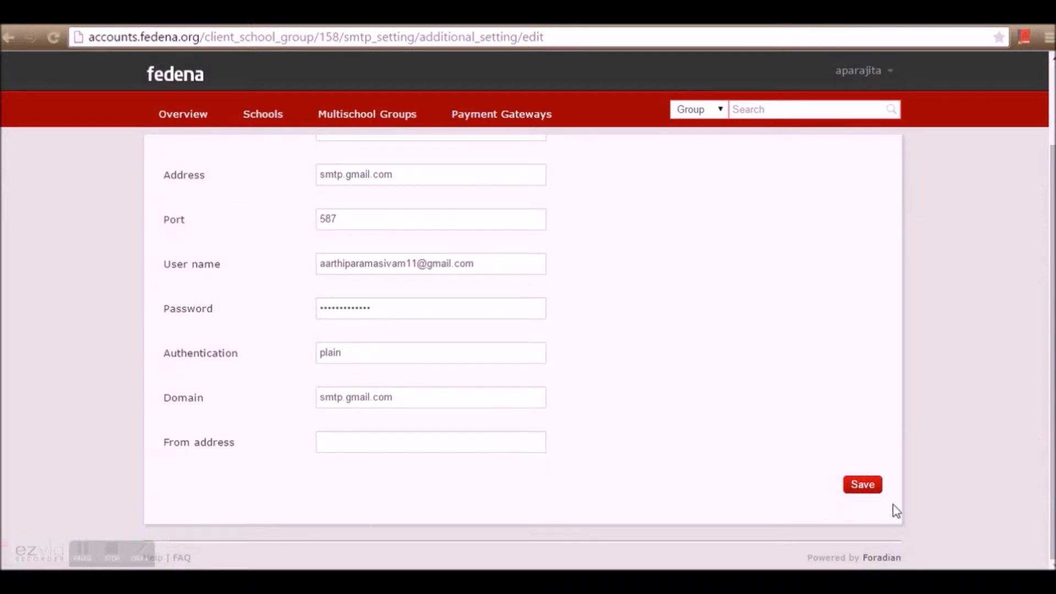
click(865, 484)
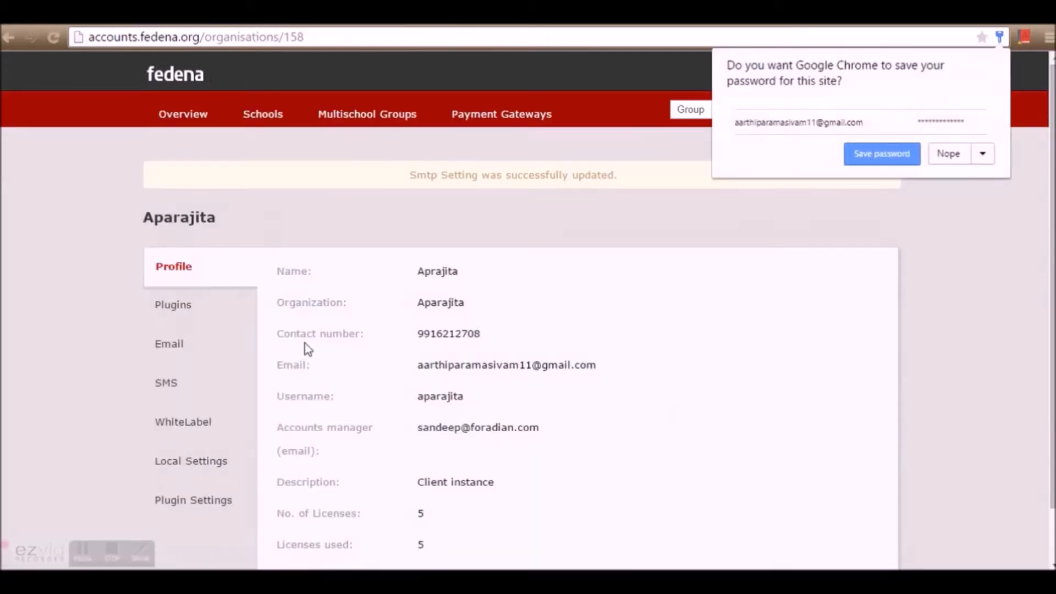
Open the company's SMS settings for editing, review the parameter mappings and save them with the existing values
click(202, 398)
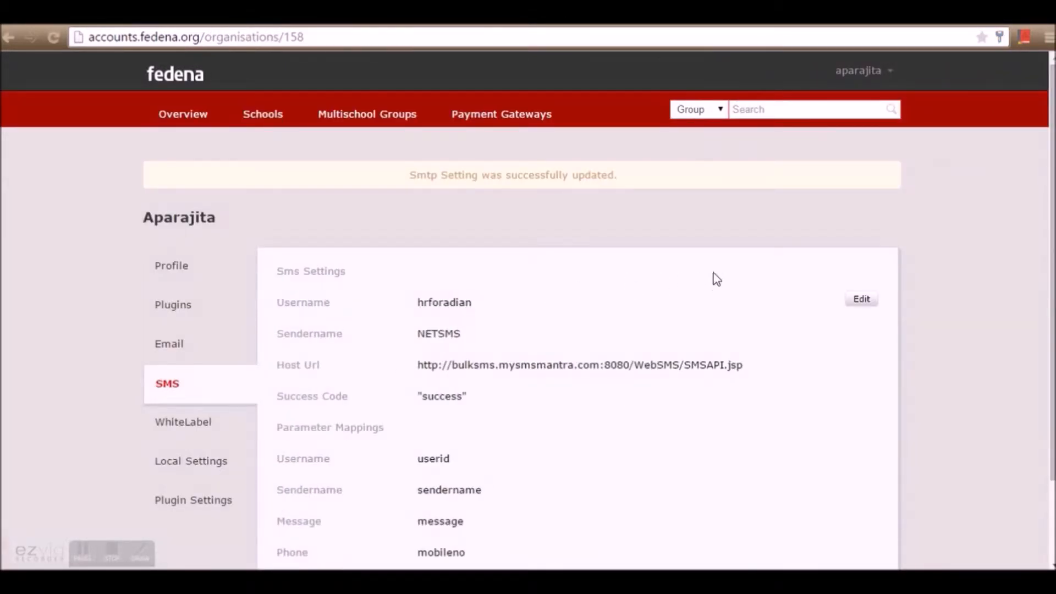
scroll(714, 278, down, 2)
scroll(721, 278, up, 2)
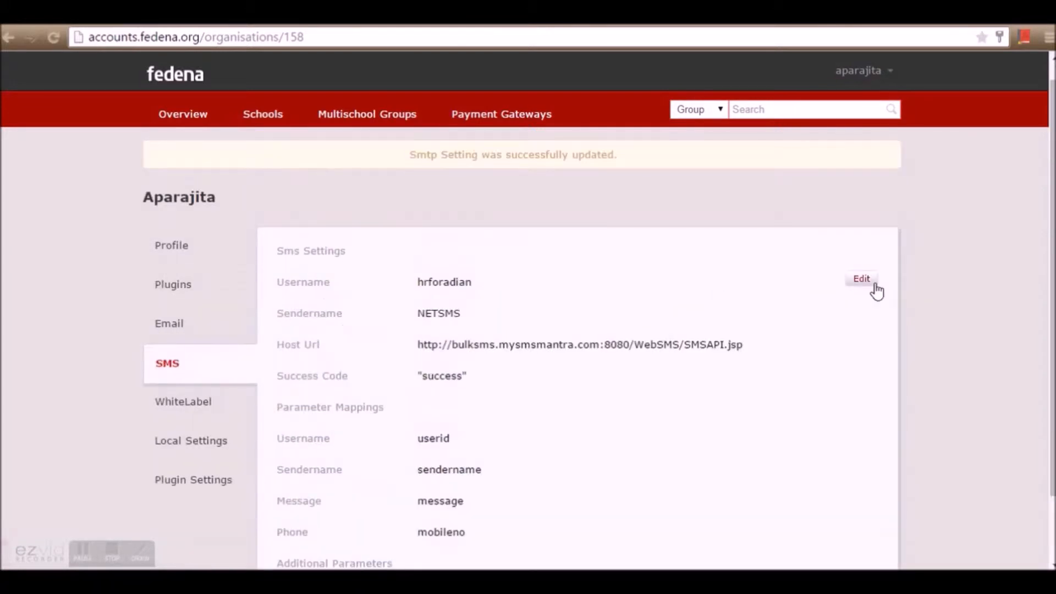
click(870, 284)
scroll(533, 286, down, 4)
scroll(532, 285, down, 1)
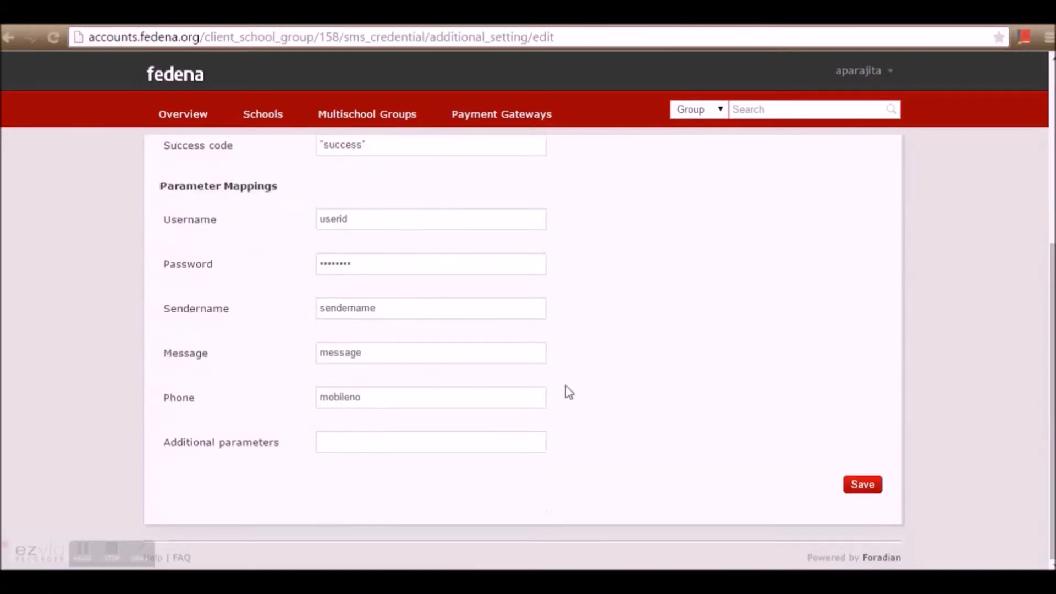
click(863, 485)
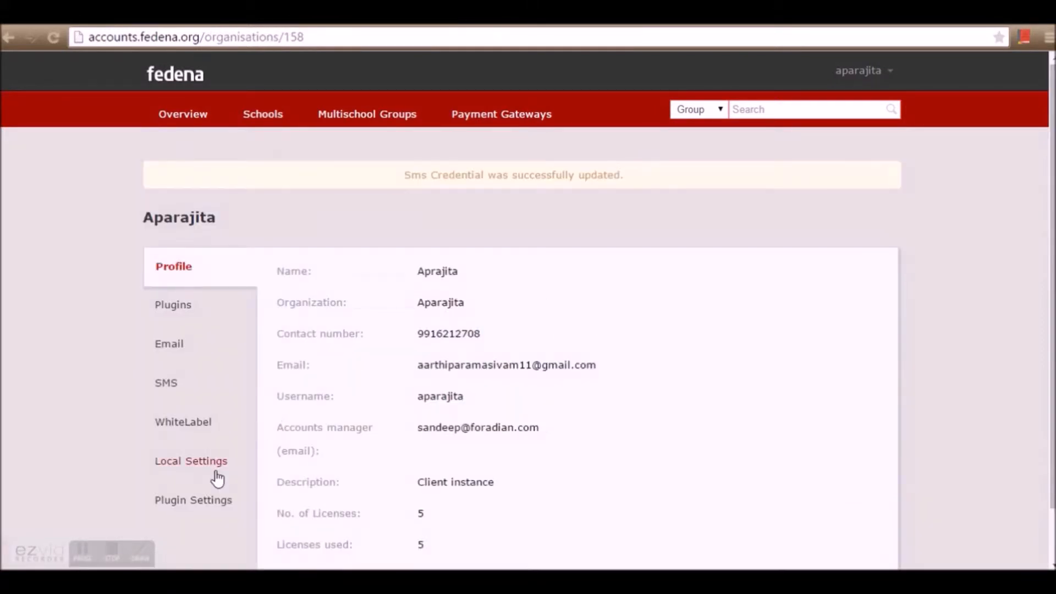
Review the company's local settings and open the Google OAuth section of the plugin settings
click(215, 477)
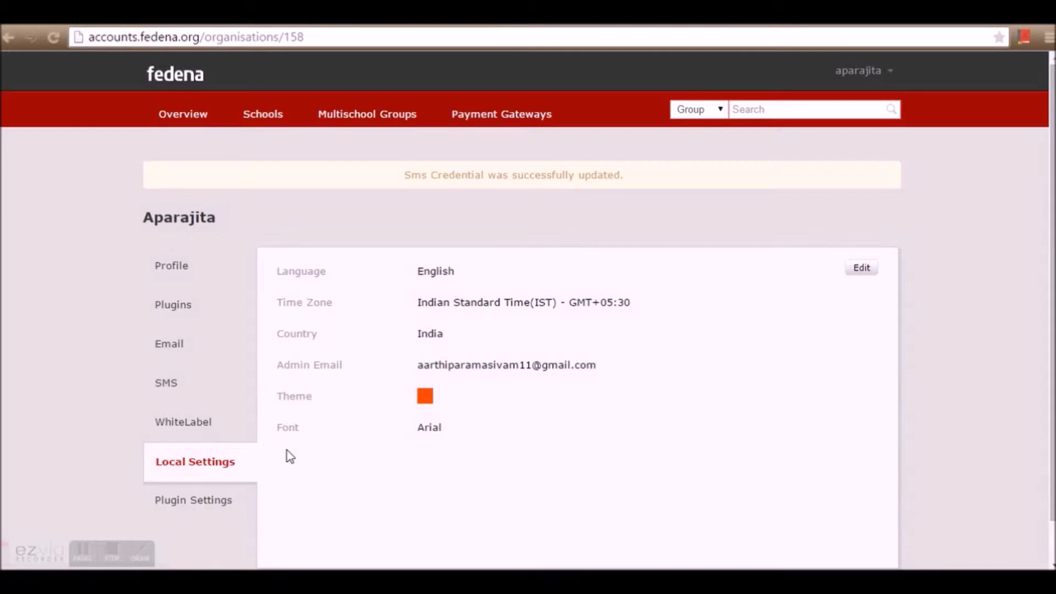
click(236, 509)
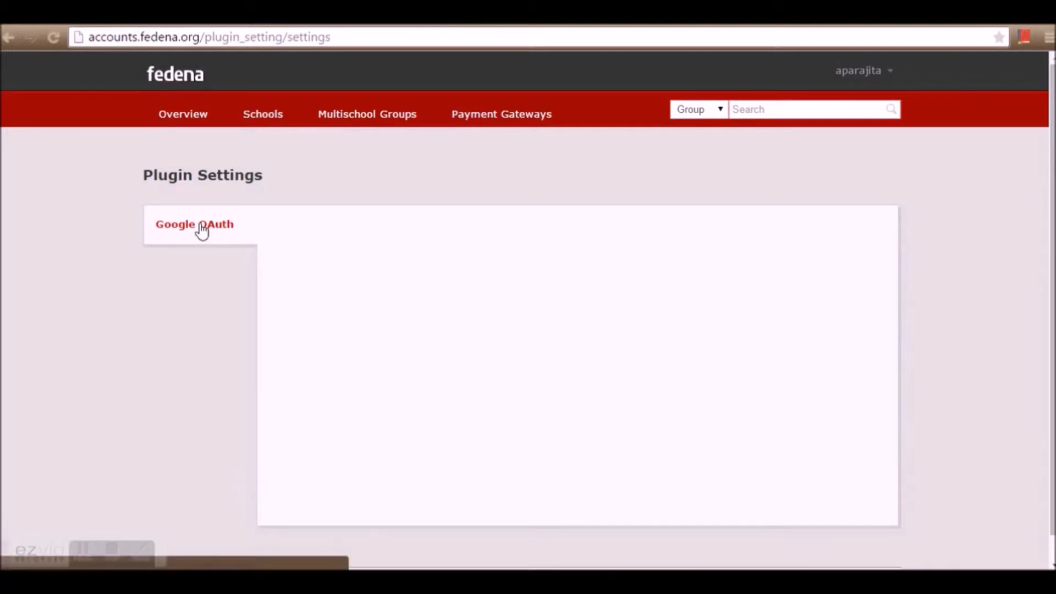
click(201, 230)
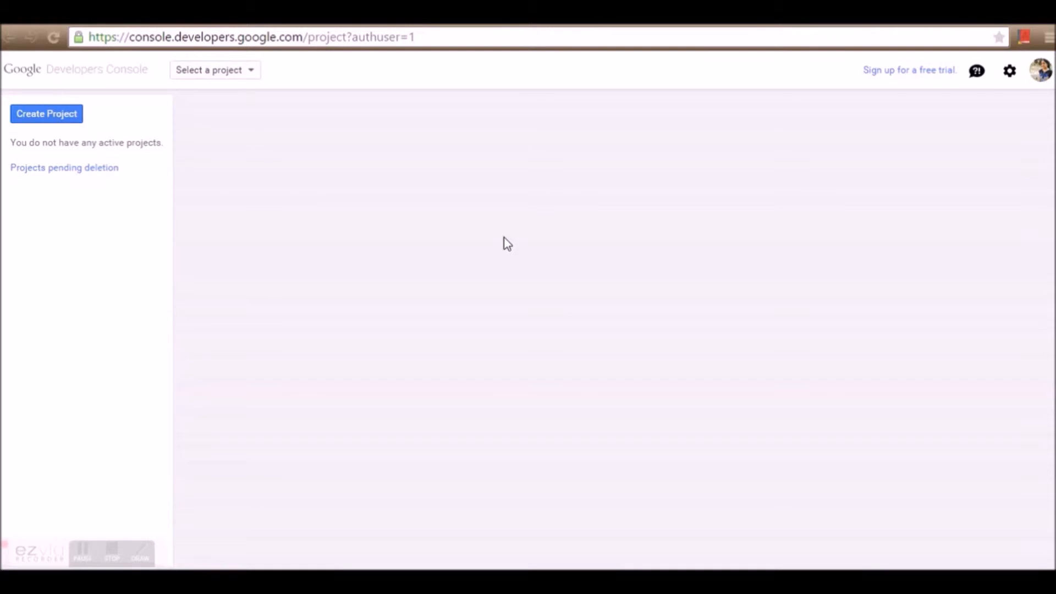
In the Google Developers Console, create a new project named "fedena apps" with the suggested project ID
click(64, 118)
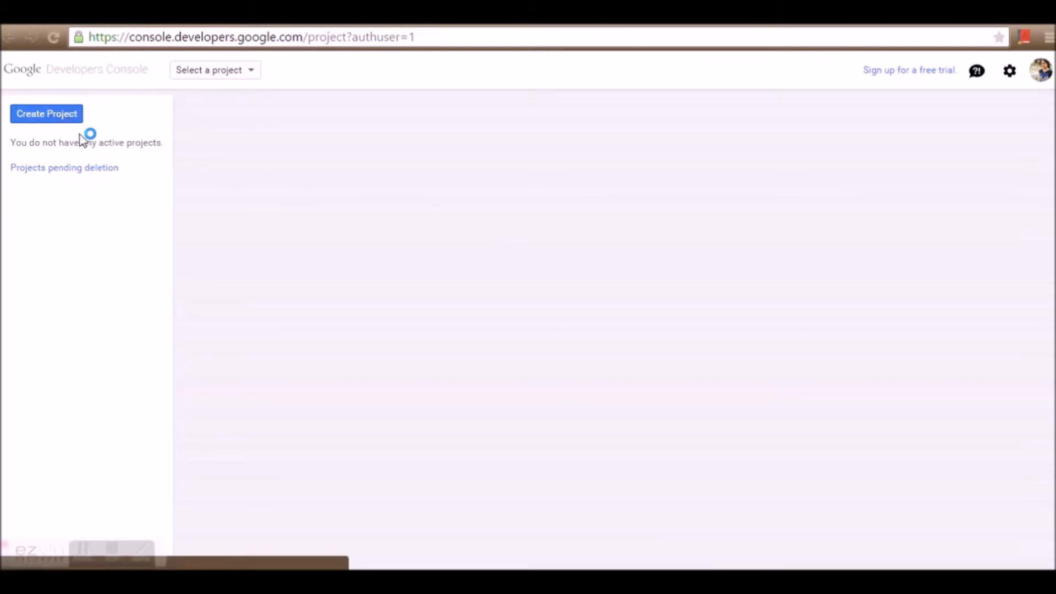
click(384, 196)
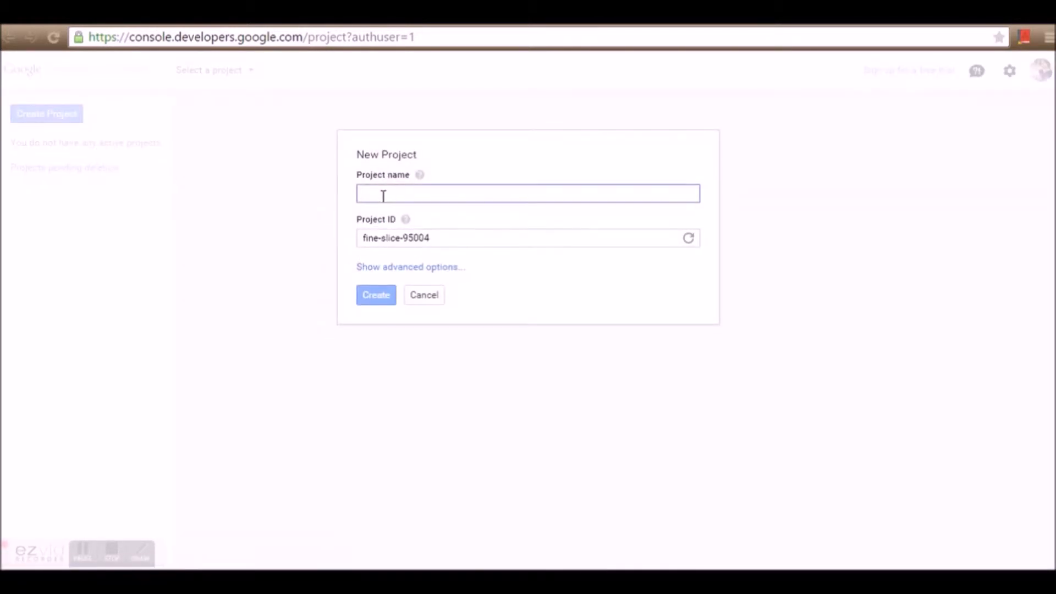
text(fedn)
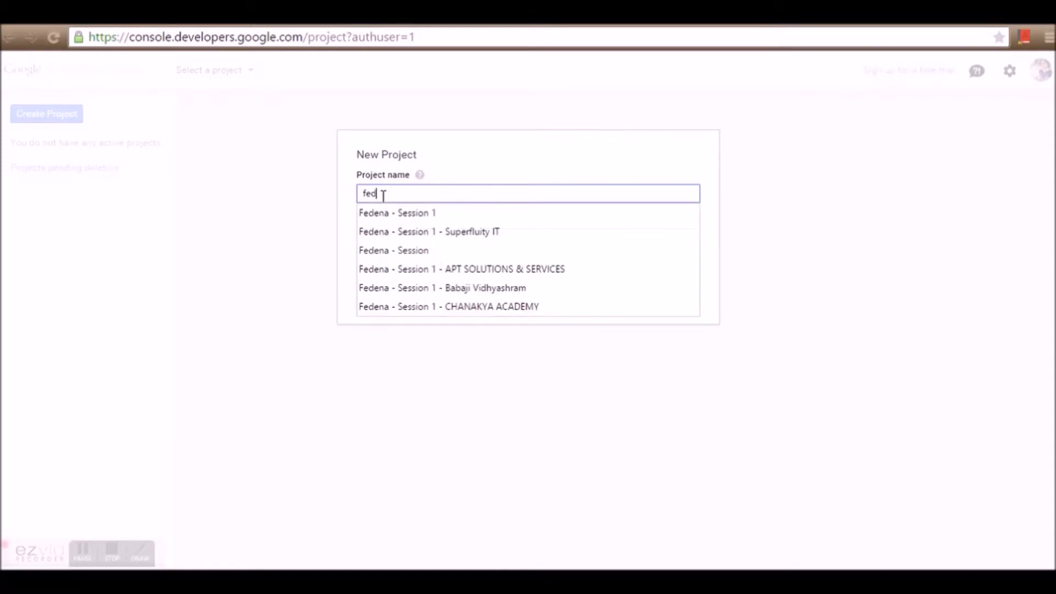
key(BackSpace)
text(ena)
text( spd)
key(BackSpace)
key(BackSpace)
key(BackSpace)
text(ao)
key(BackSpace)
text(pps)
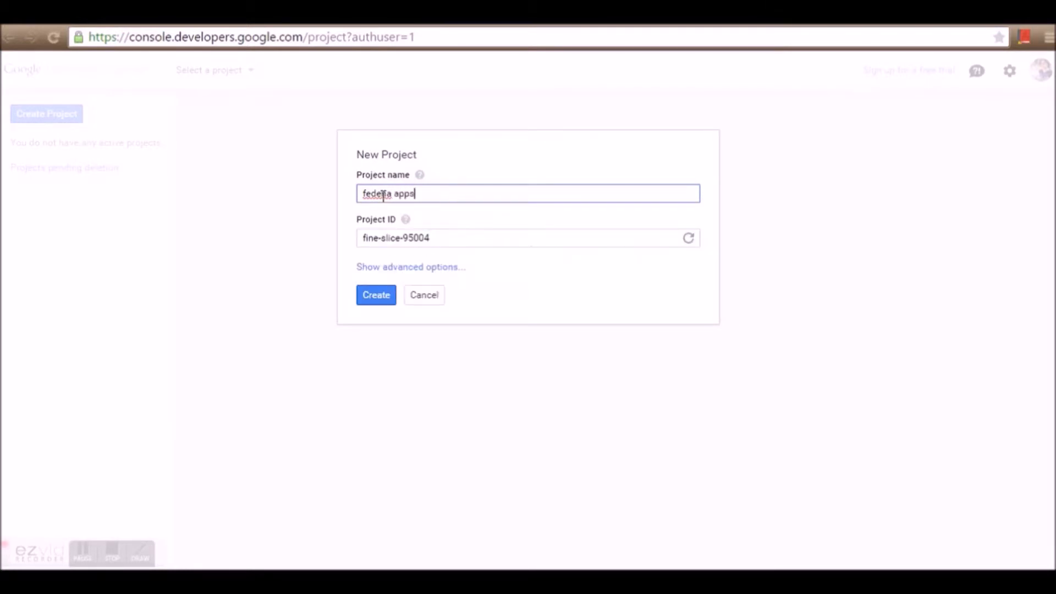
click(386, 298)
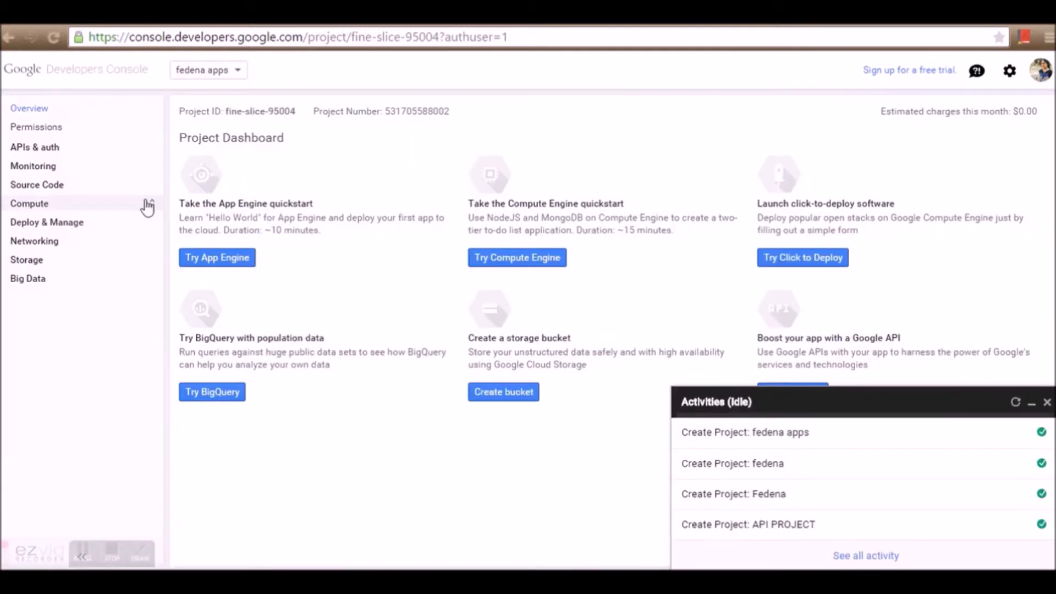
Start a new OAuth client ID for a web application from the project's credentials and proceed to configuring the consent screen
click(66, 156)
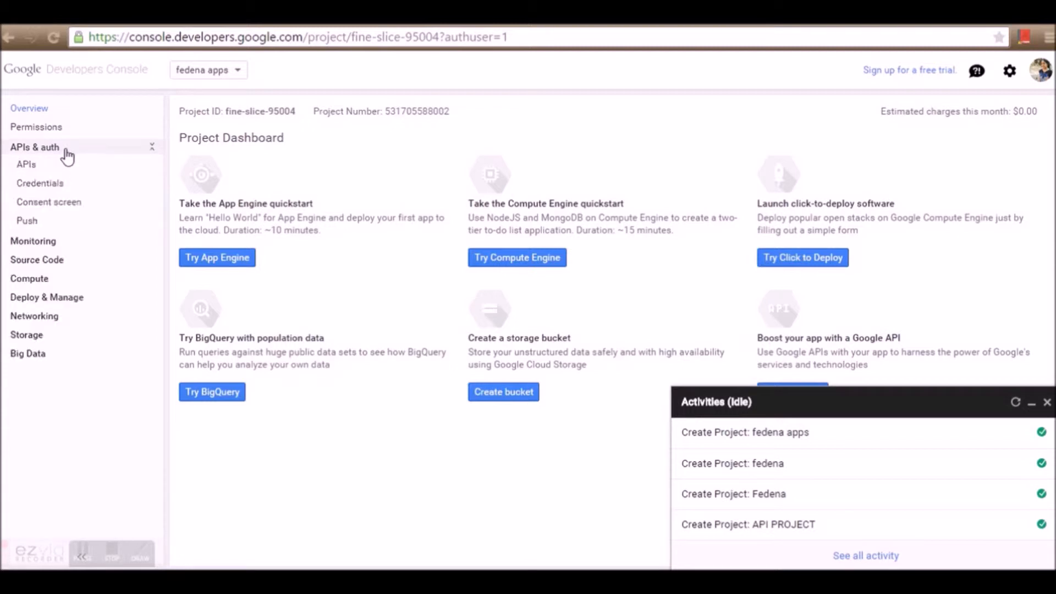
click(64, 187)
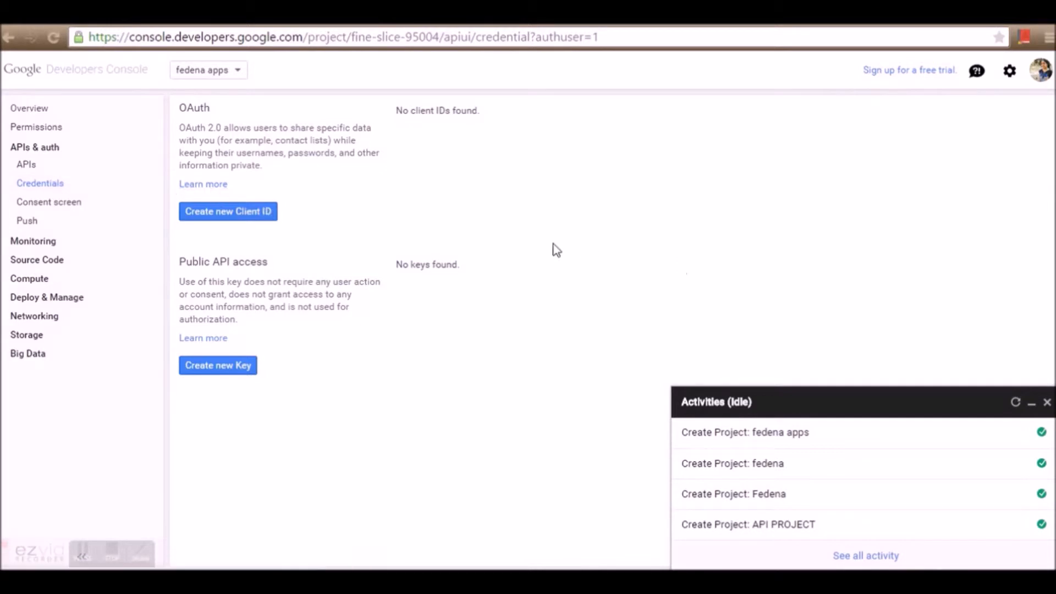
click(266, 215)
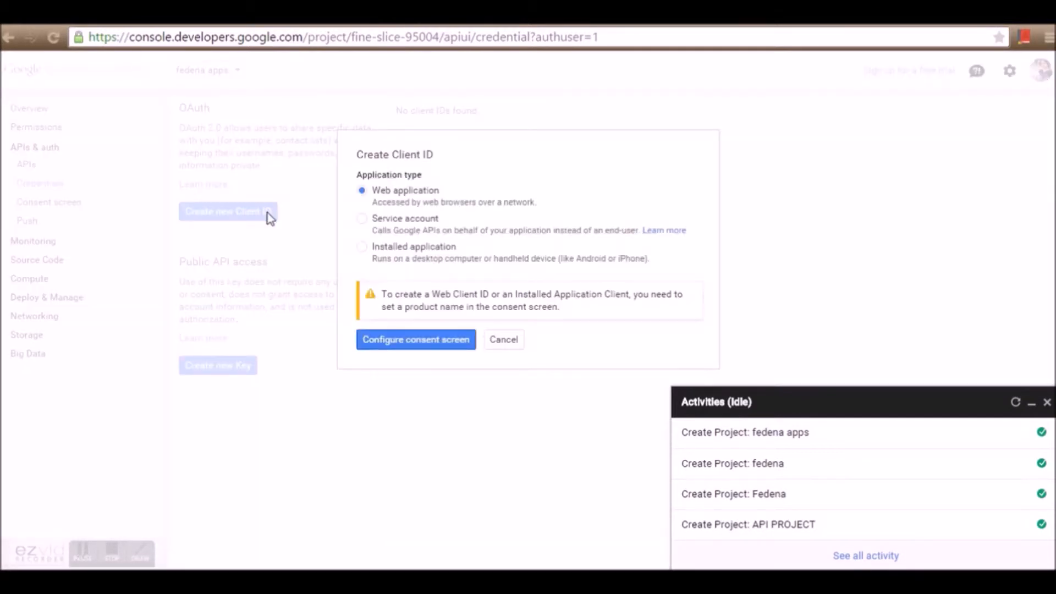
click(1047, 402)
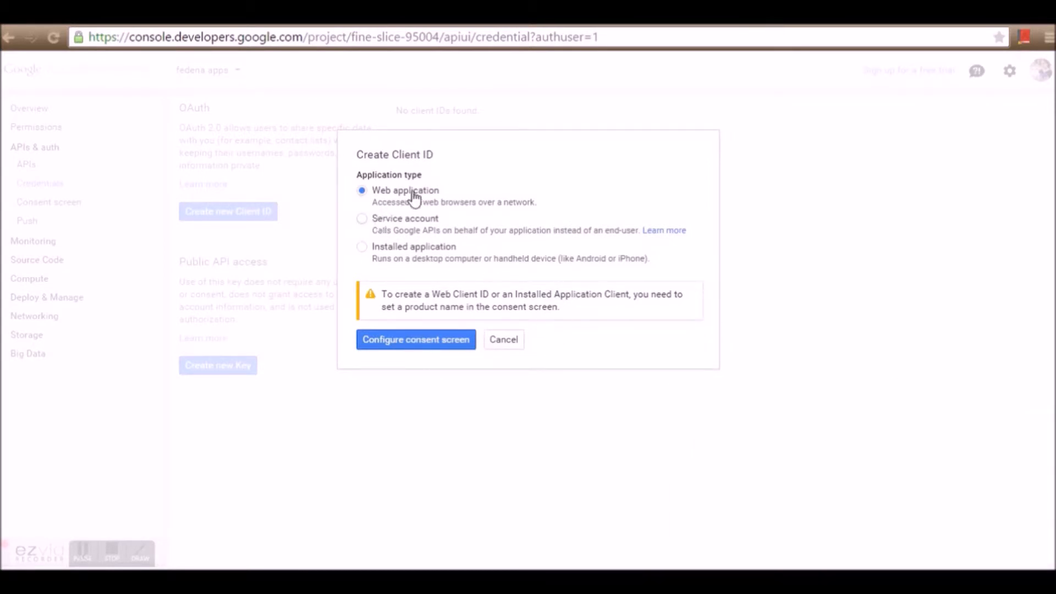
click(416, 347)
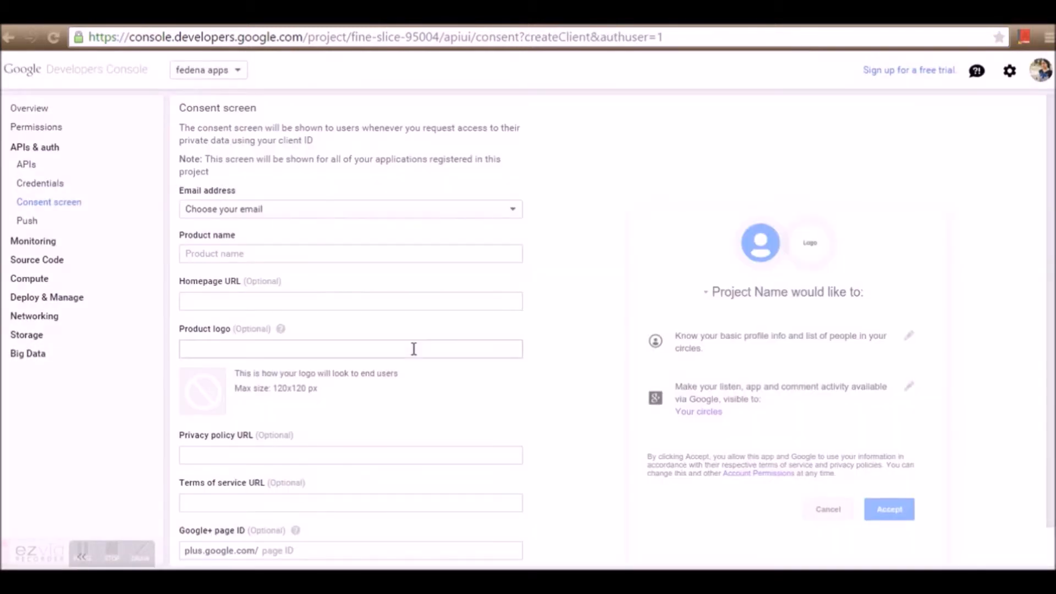
Choose the account's email address for the consent screen, set the product name to "fedena apps" and save
click(377, 210)
click(377, 216)
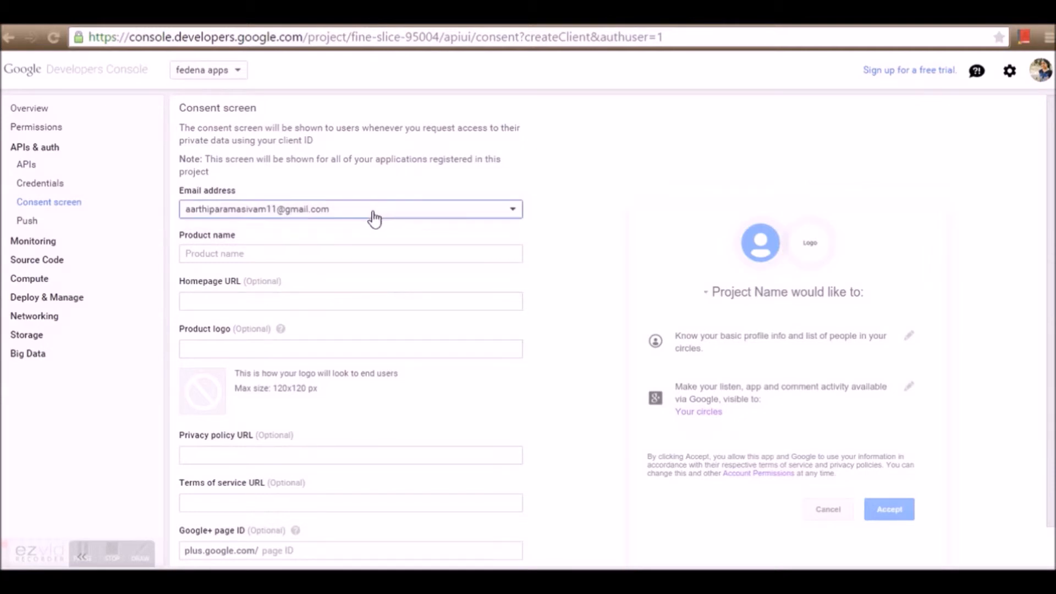
click(339, 255)
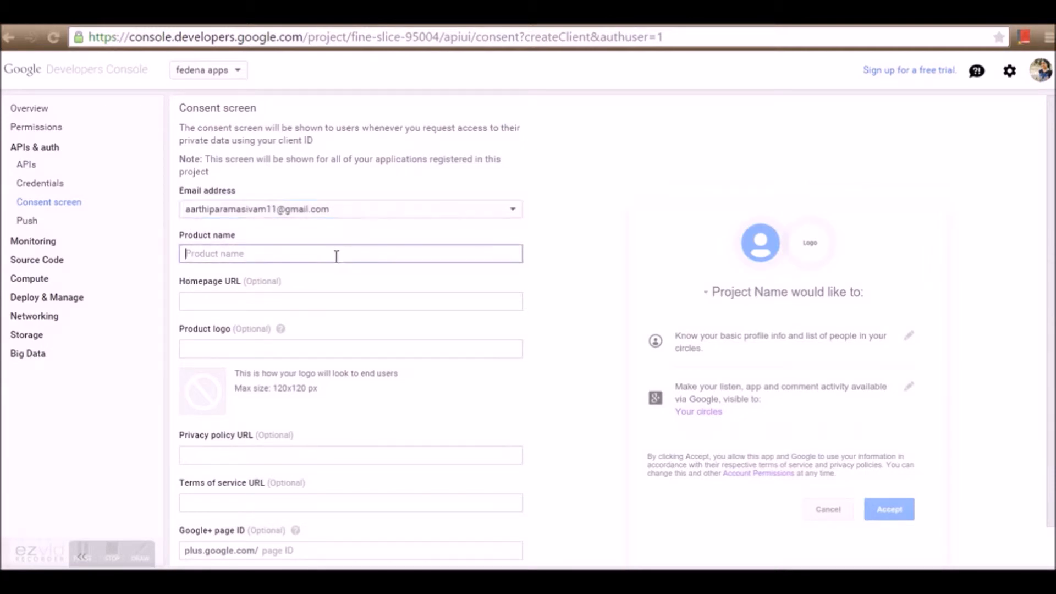
text(fedena apps)
scroll(432, 426, down, 1)
click(208, 546)
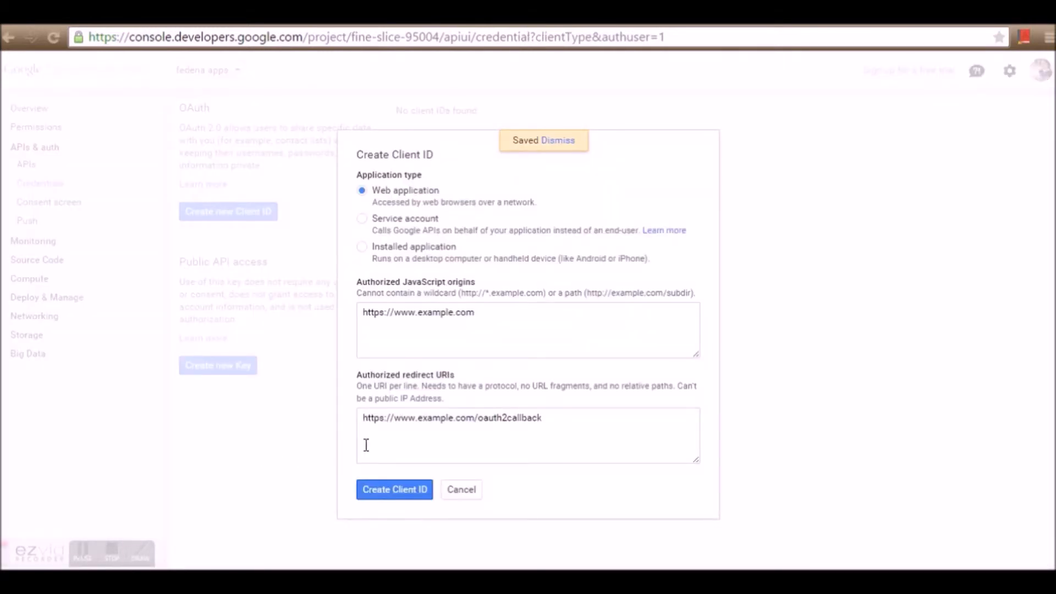
click(401, 446)
key(ctrl+a)
key(BackSpace)
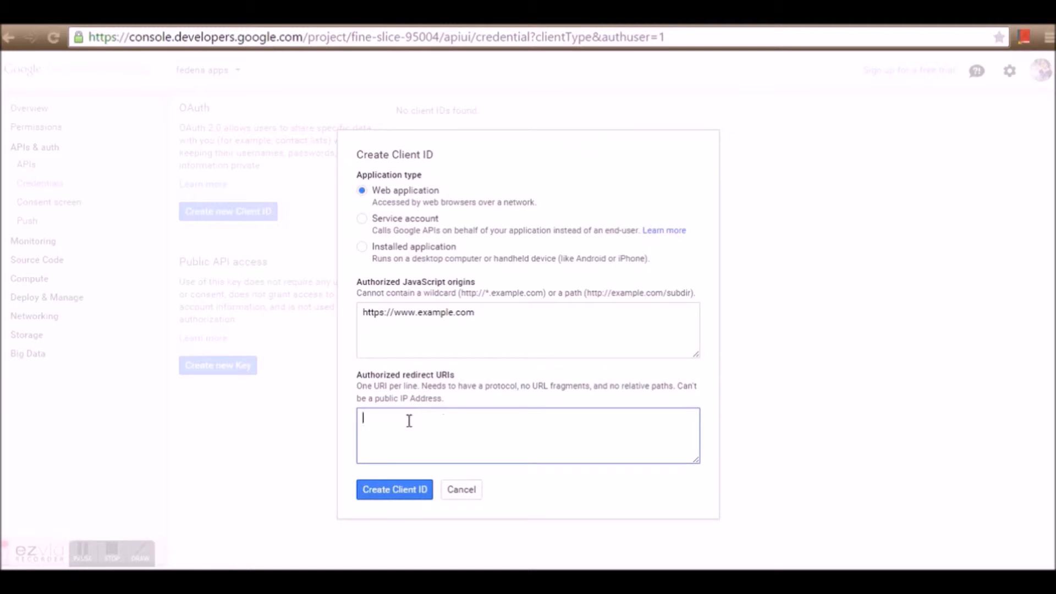
text(http://prg.fedena.org/)
text(authen)
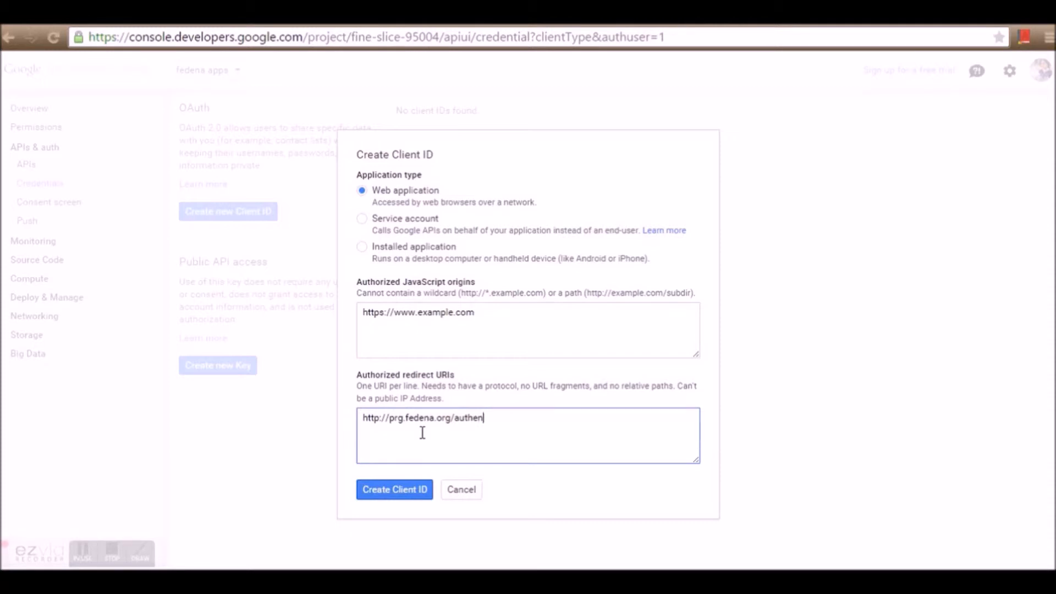
text(ticate)
click(414, 496)
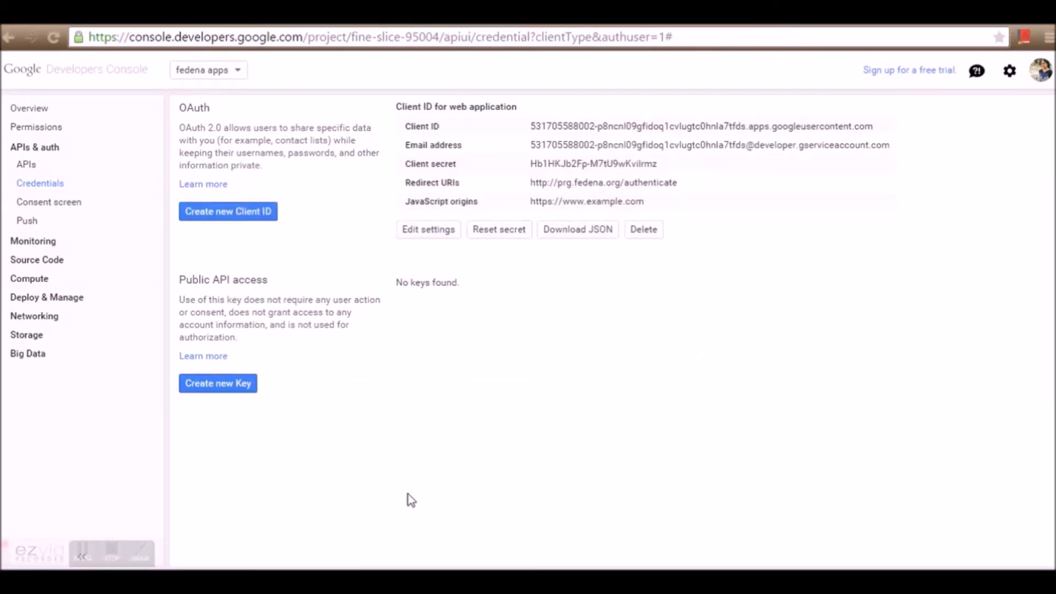
Copy the web application's client ID from the Google console into the Client key field of Fedena's Google OAuth plugin settings
drag(531, 130, 864, 132)
key(ctrl+c)
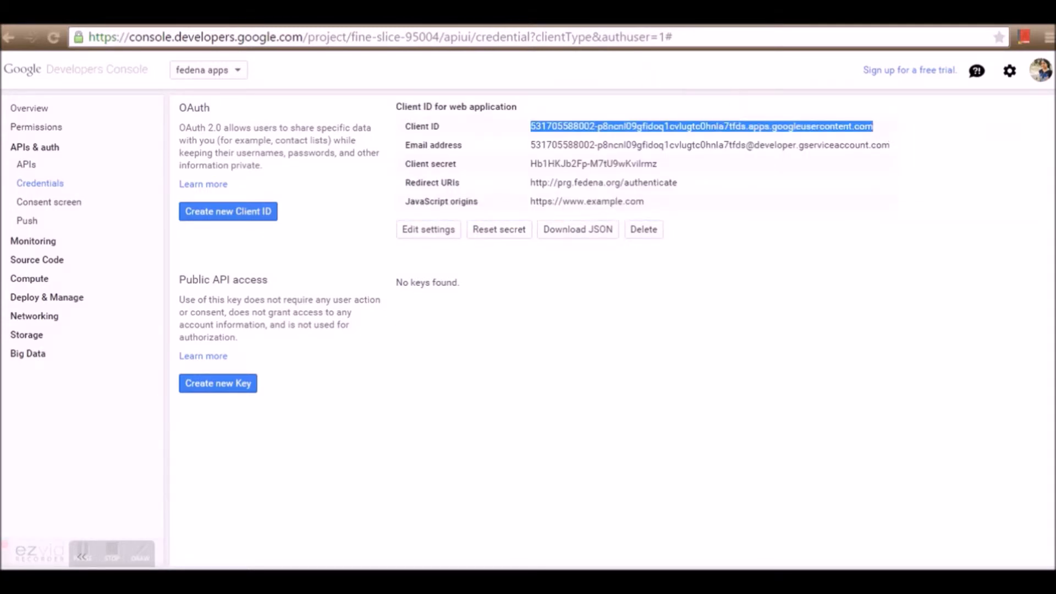
key(ctrl+Tab)
click(478, 242)
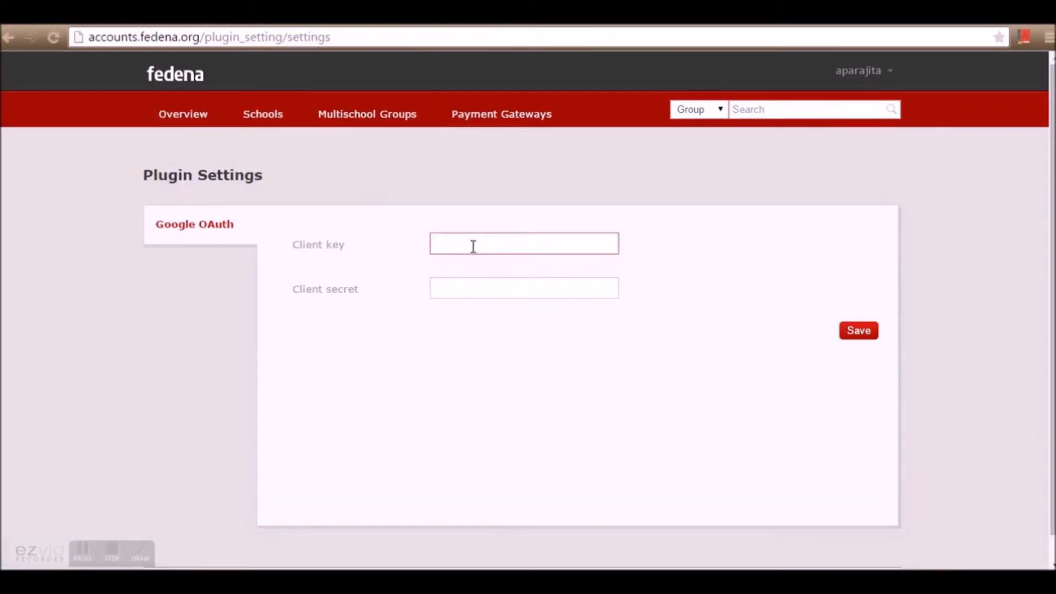
key(ctrl+v)
Copy the client secret from the Google console into the plugin's Client secret field, save, and reopen the Google OAuth settings
key(ctrl+Tab)
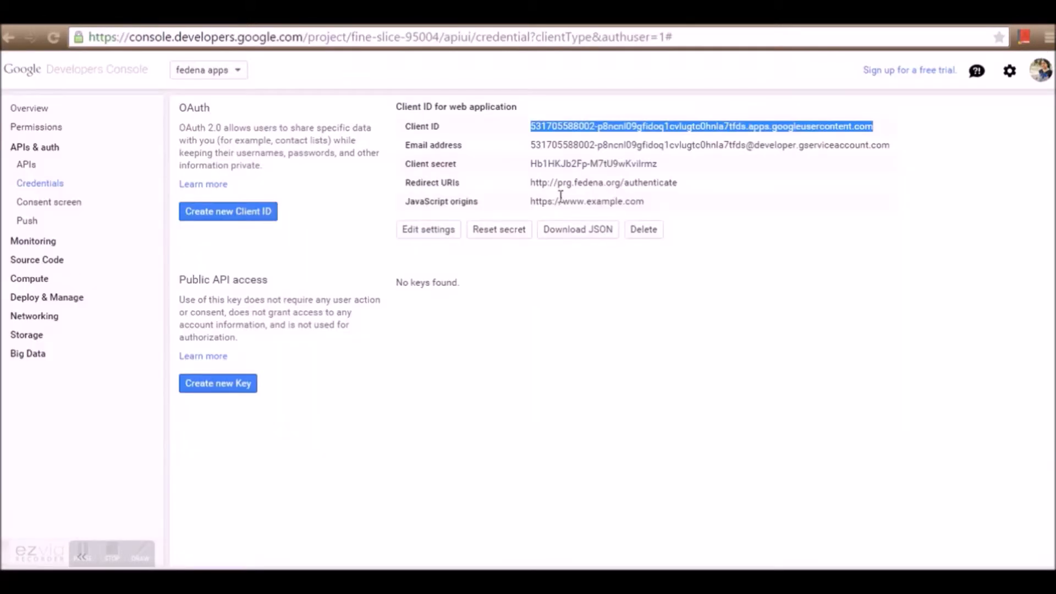
drag(531, 163, 662, 165)
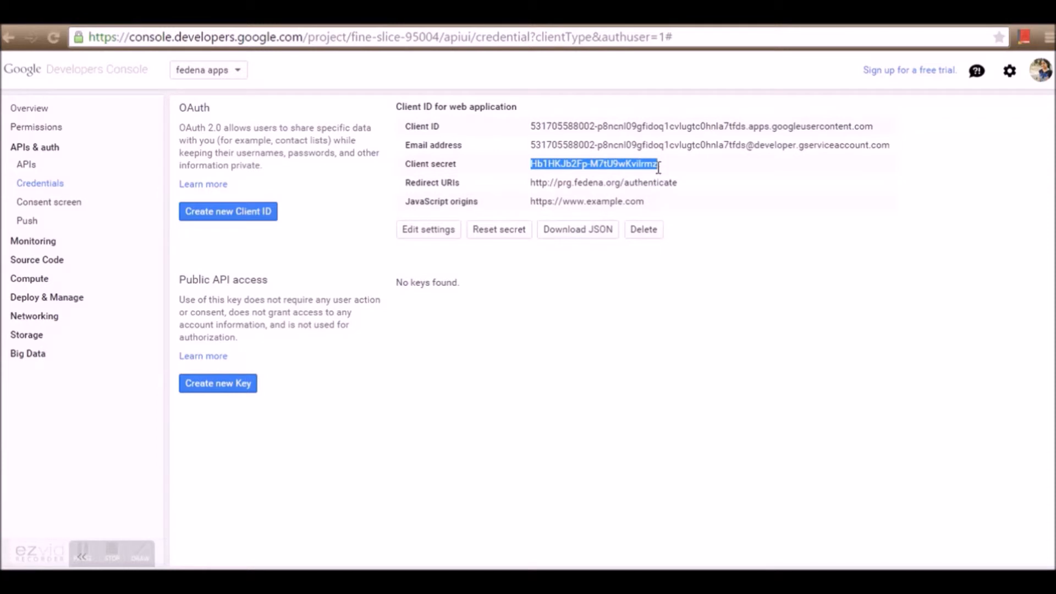
key(ctrl+c)
key(ctrl+Tab)
click(464, 288)
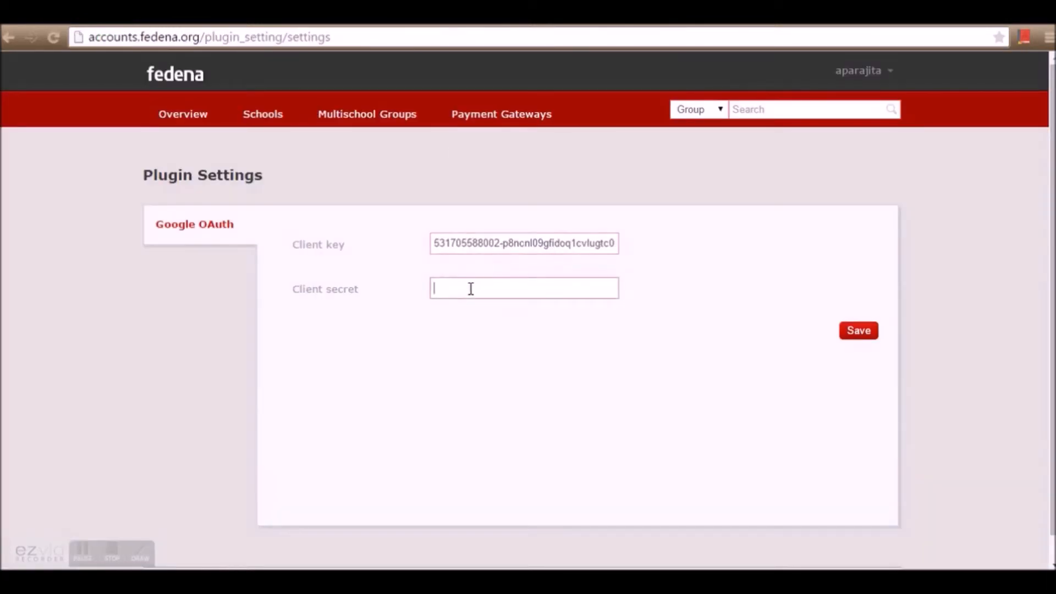
key(ctrl+v)
click(858, 334)
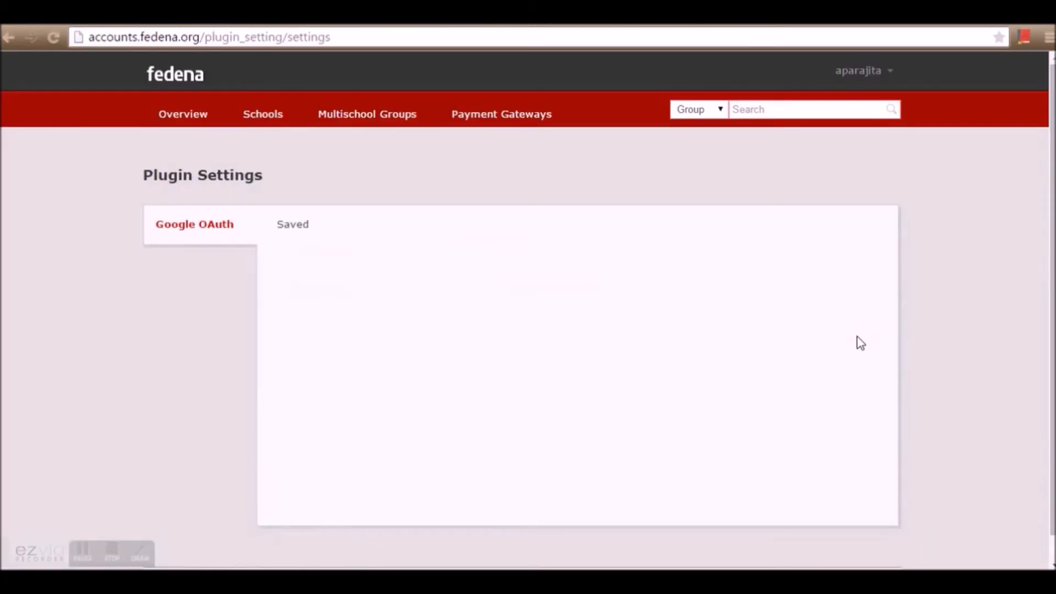
click(194, 232)
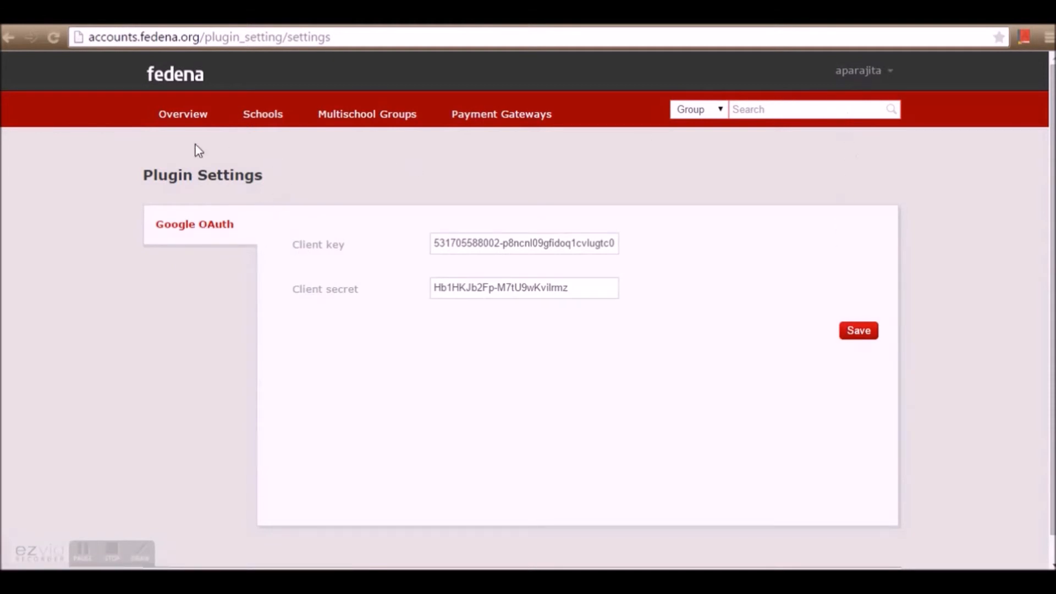
Review Fedena's overview dashboard, the list of schools and the list of multischool groups
click(183, 117)
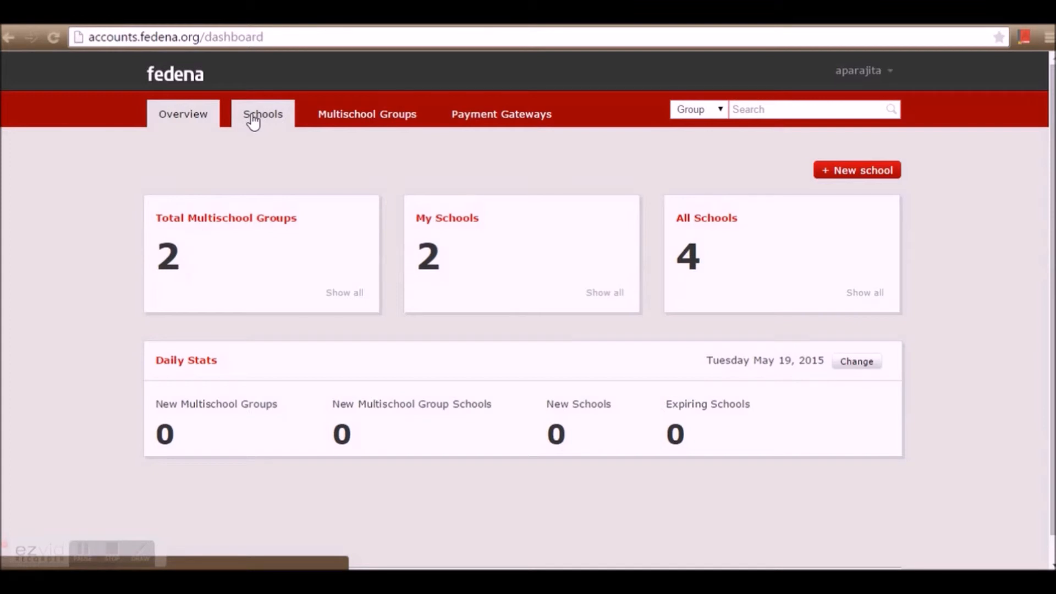
click(253, 121)
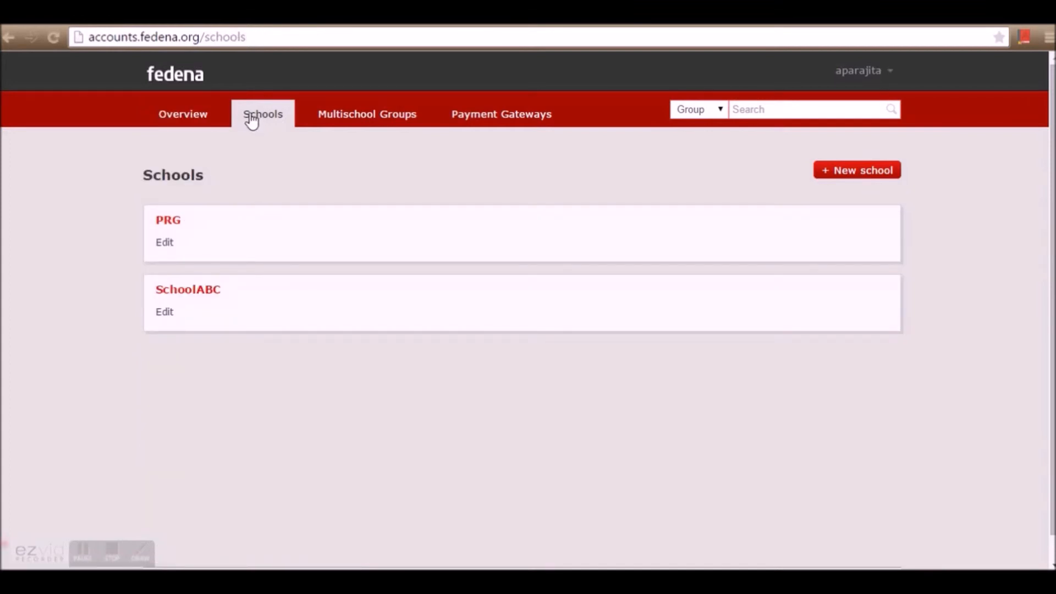
click(265, 119)
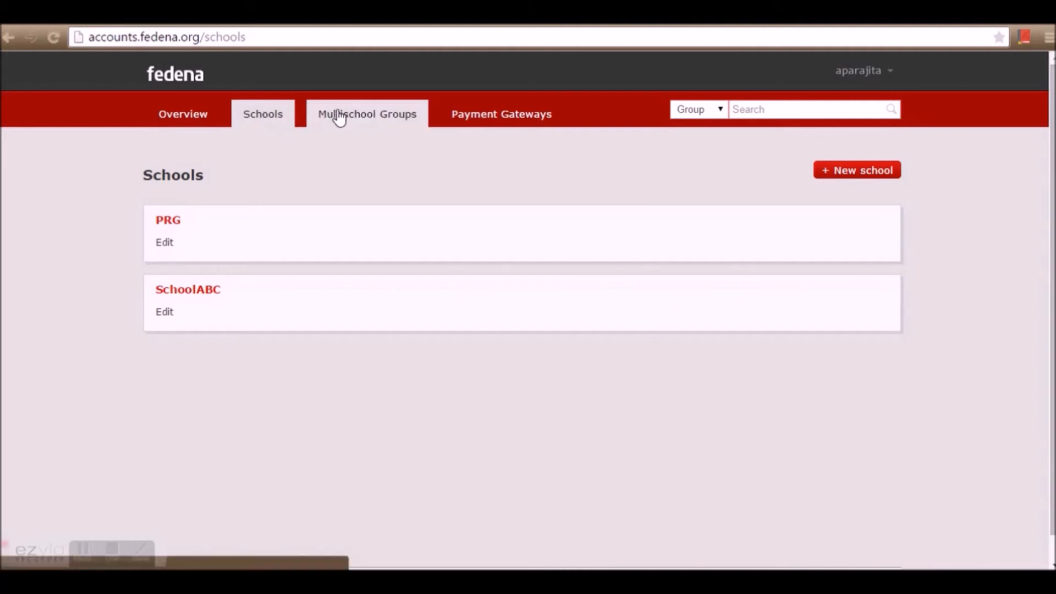
click(341, 116)
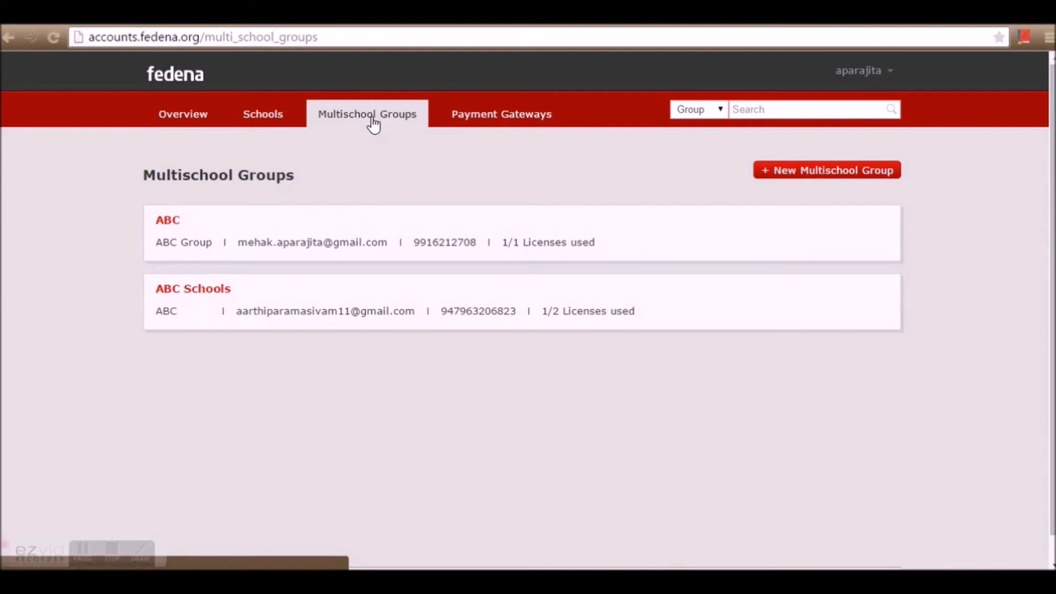
Open the Paypal payment gateway for editing, review its configuration fields, variable fields and response parameters, and save it
click(511, 129)
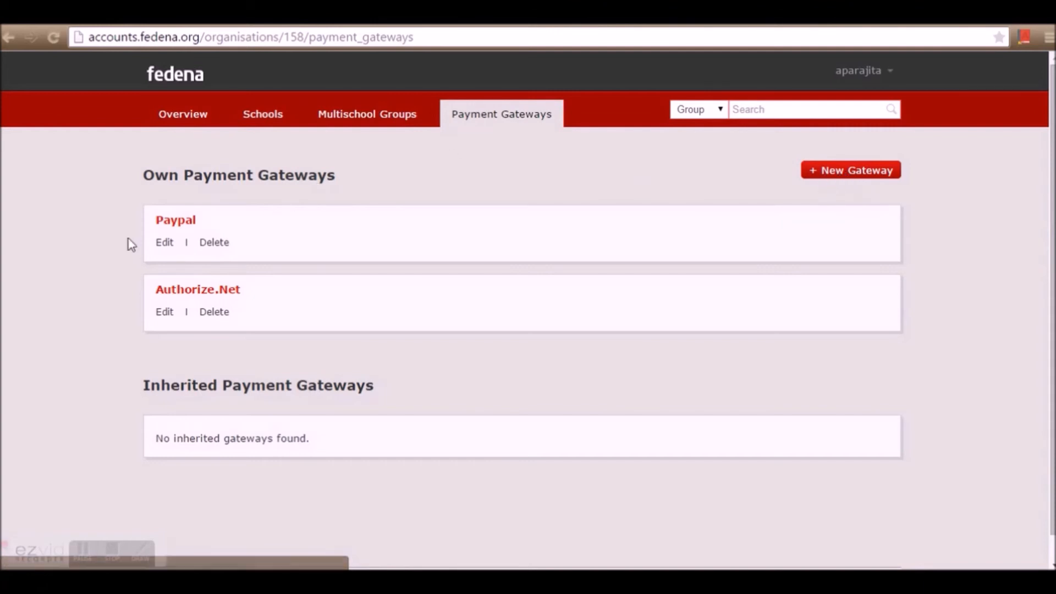
click(166, 242)
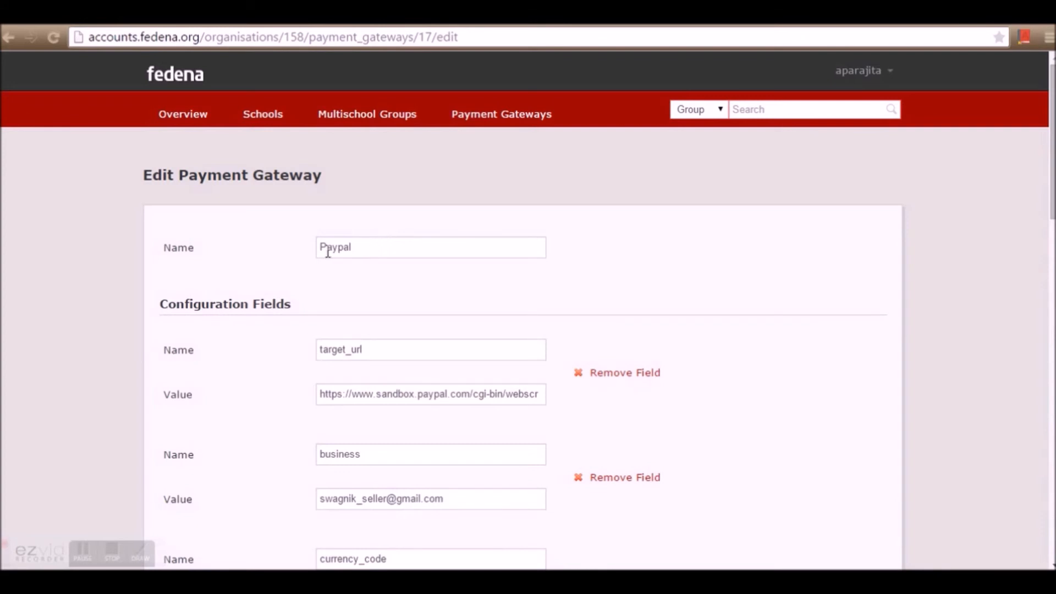
scroll(283, 266, down, 1)
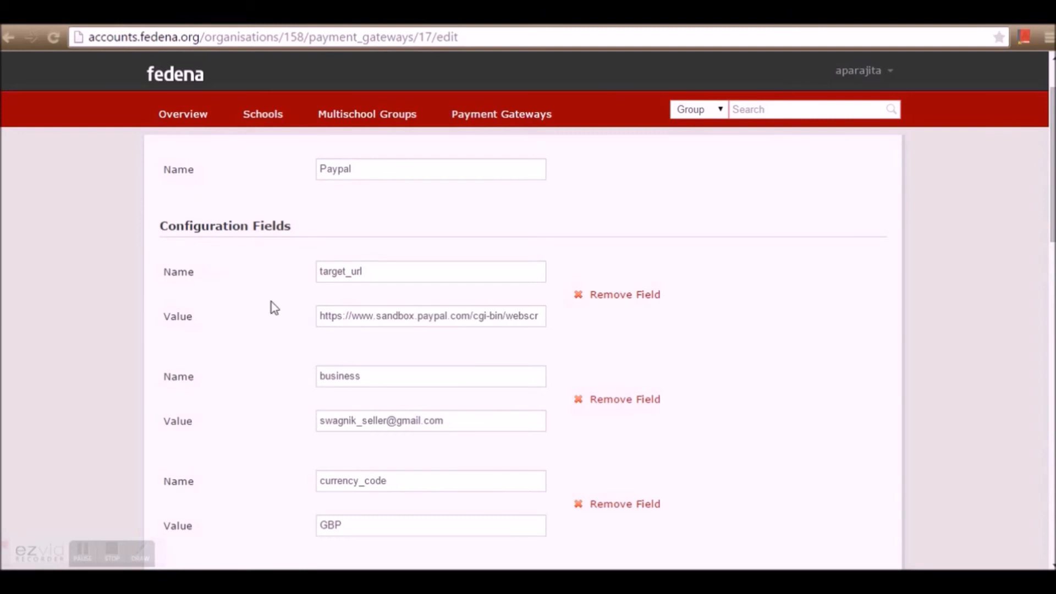
scroll(296, 312, down, 1)
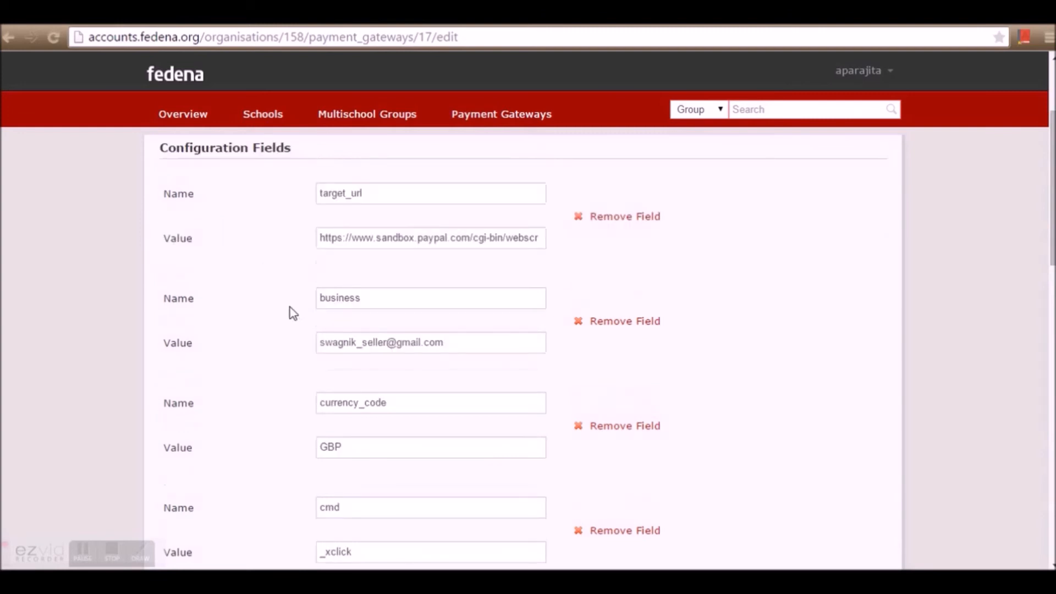
scroll(293, 302, down, 3)
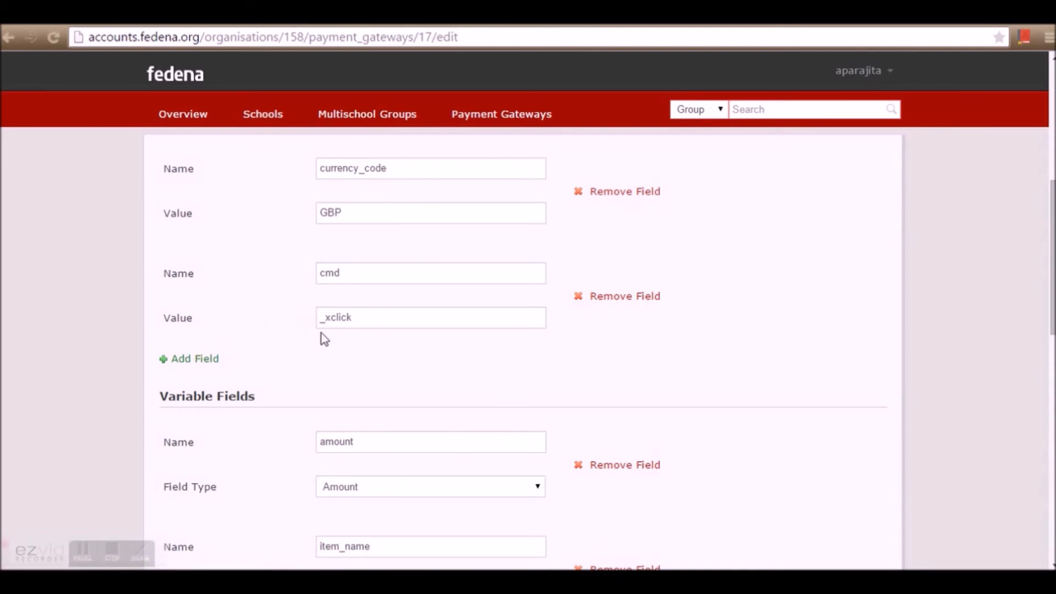
scroll(325, 339, down, 4)
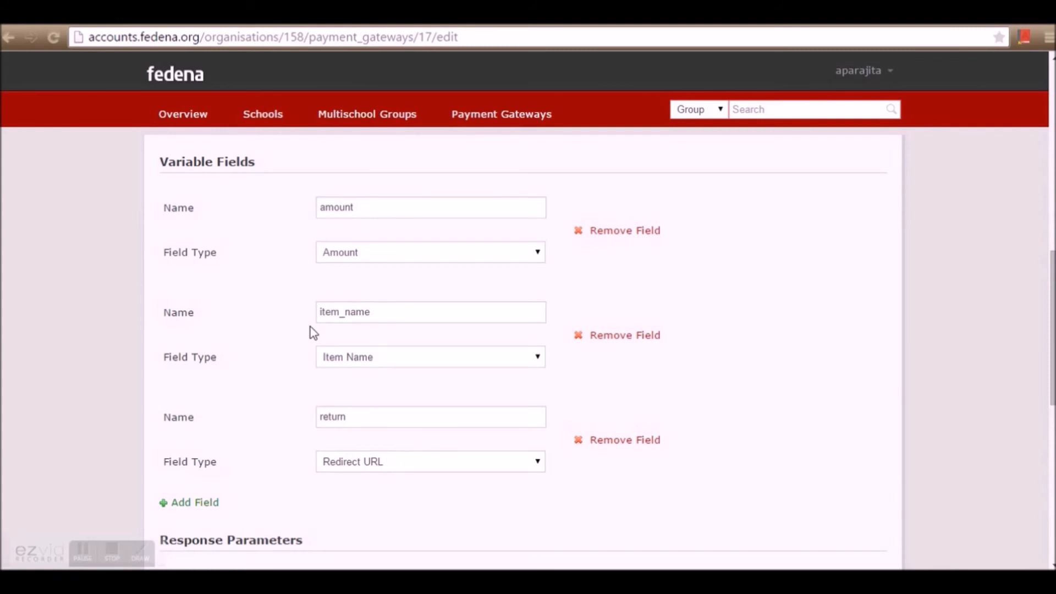
scroll(311, 319, down, 5)
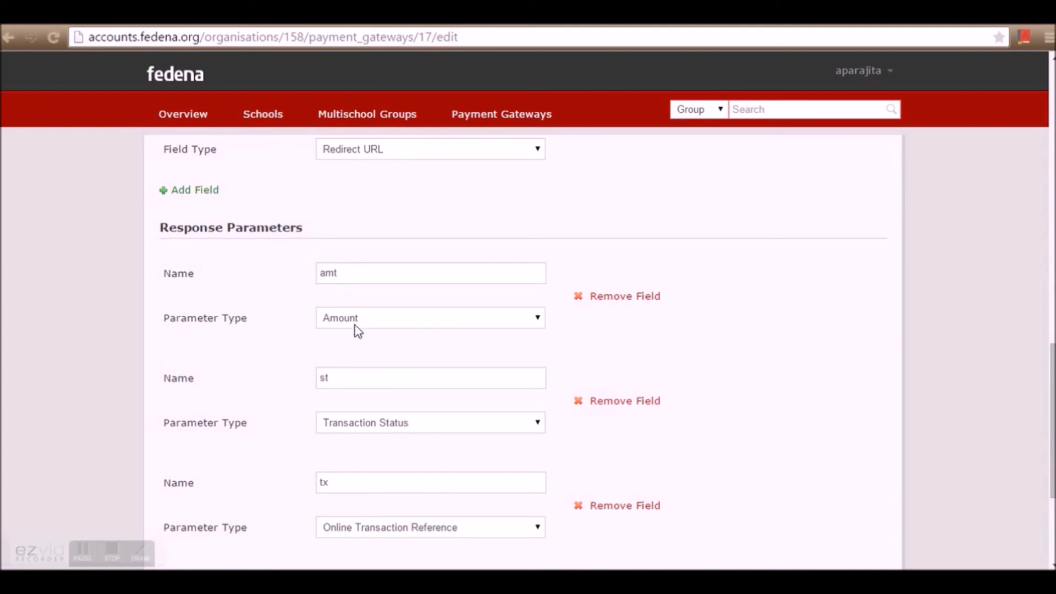
scroll(349, 325, down, 4)
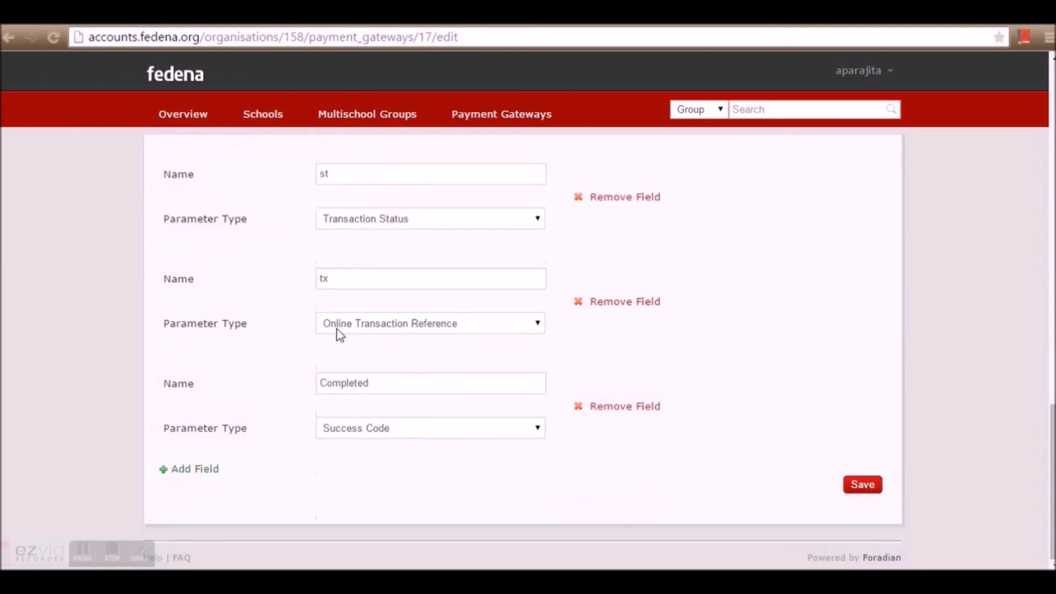
scroll(331, 387, up, 3)
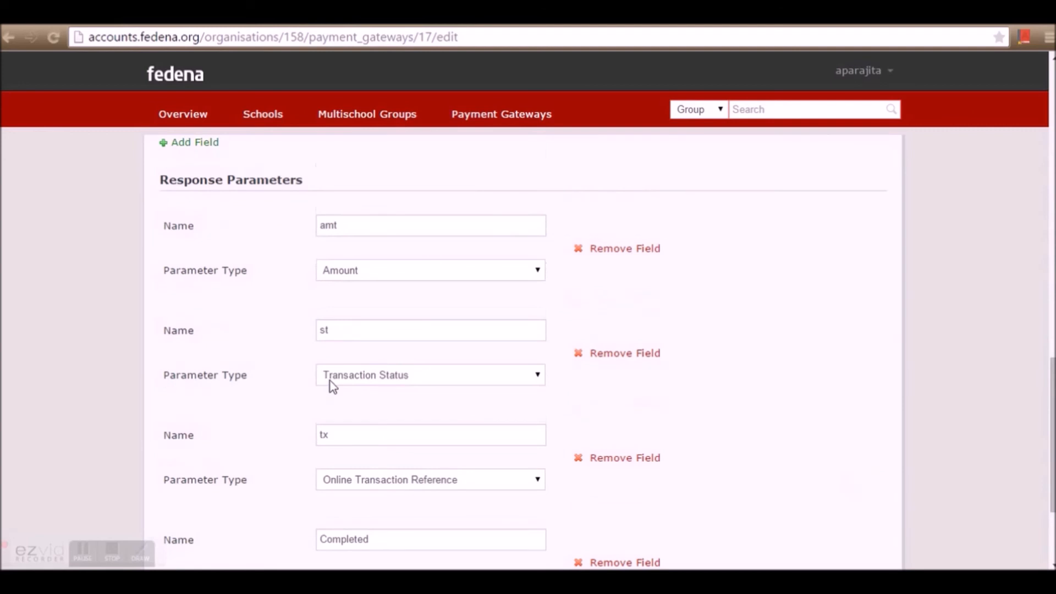
scroll(330, 381, down, 3)
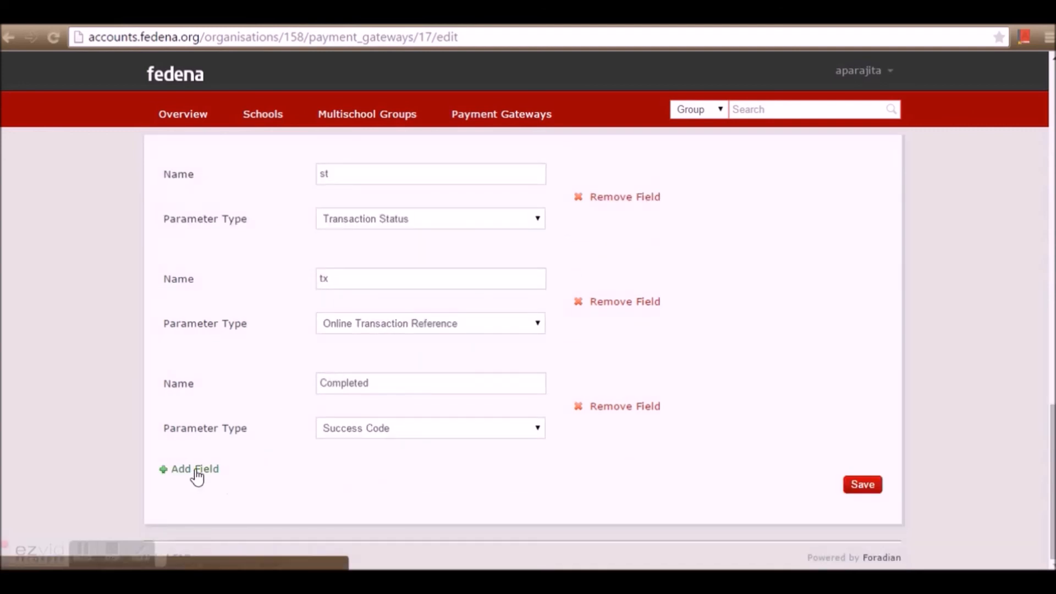
scroll(251, 470, up, 2)
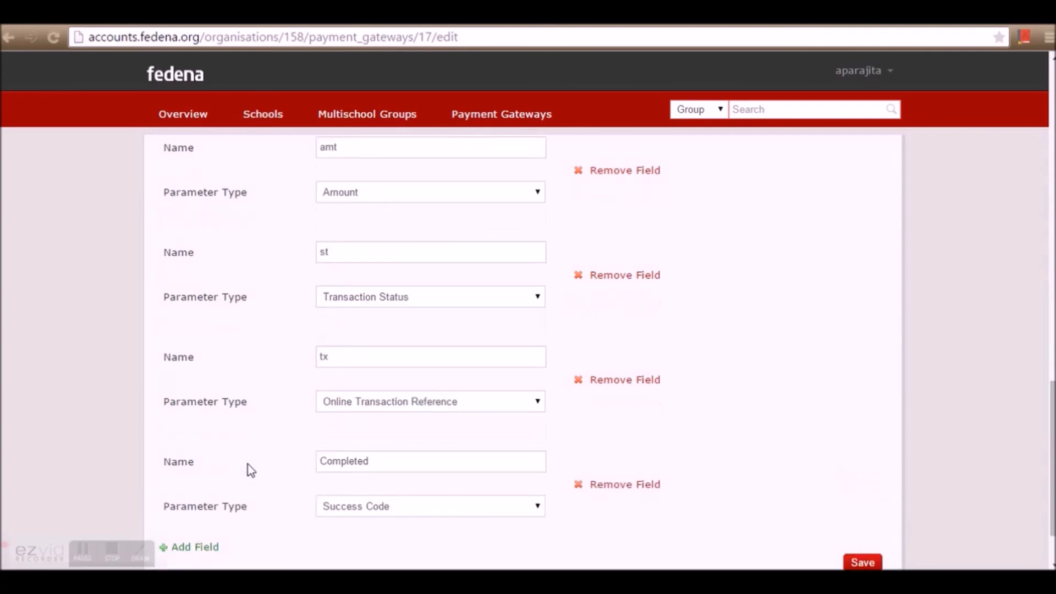
scroll(251, 470, down, 2)
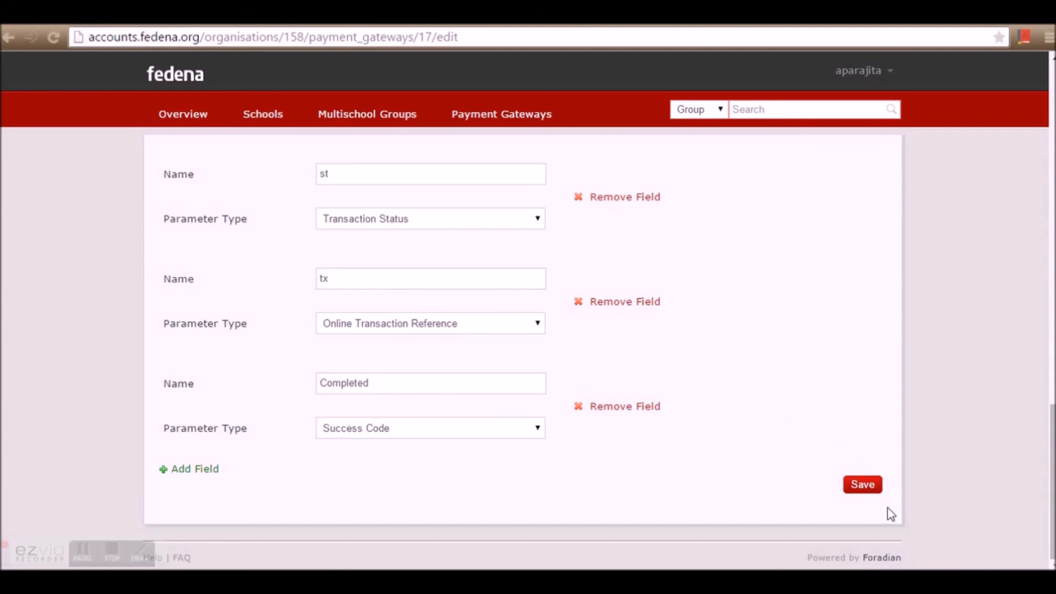
click(874, 491)
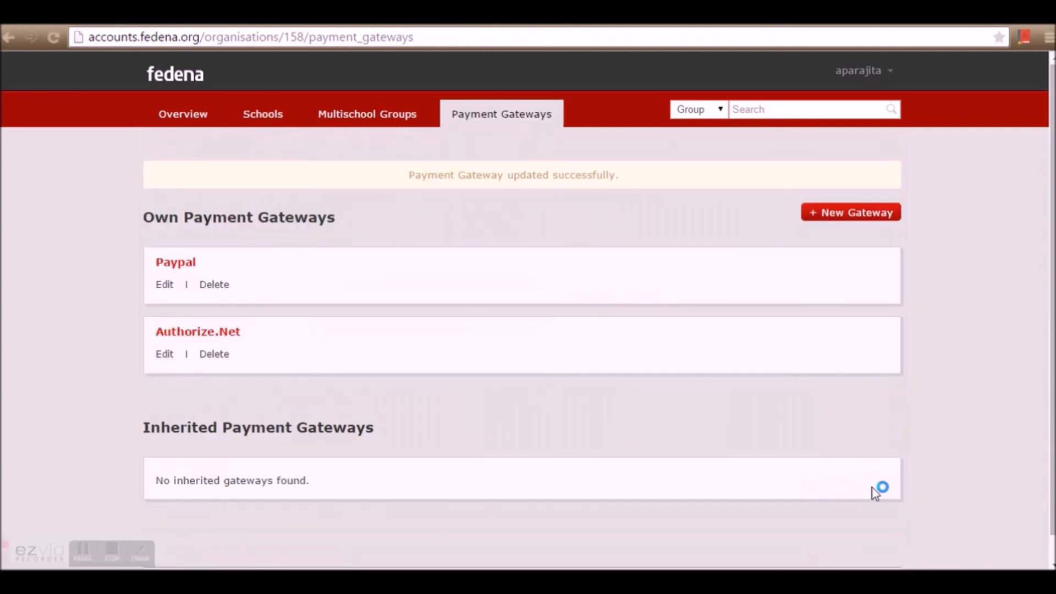